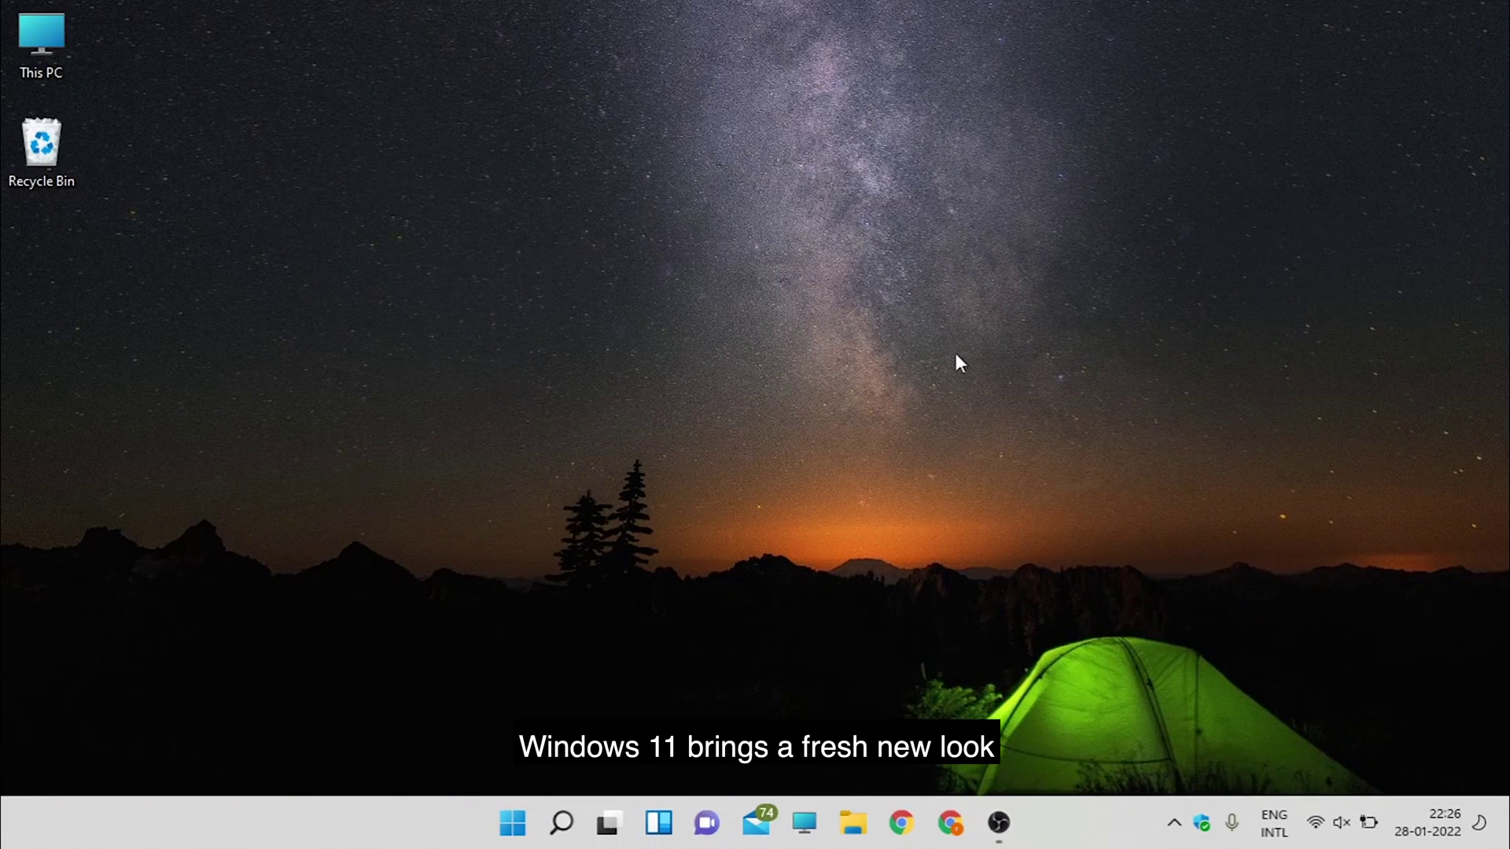
Browse the full All apps list in the Windows 11 Start menu, then return to pinned apps and close Start.
{"action": "left_click", "coordinate": [500, 846]}
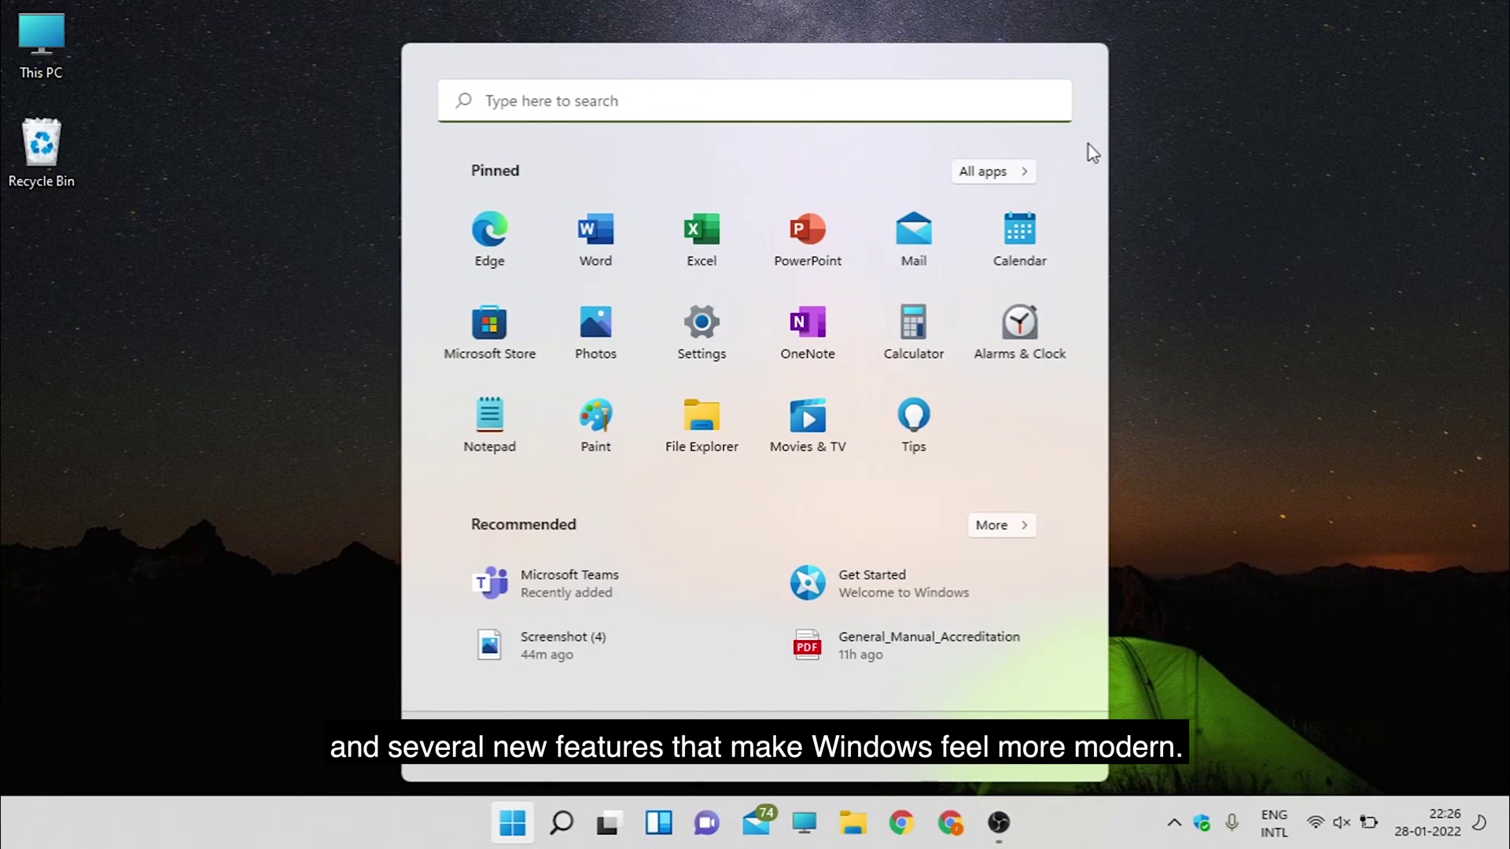
{"action": "left_click", "coordinate": [987, 177]}
{"action": "scroll", "coordinate": [883, 522], "scroll_direction": "down", "scroll_amount": 10}
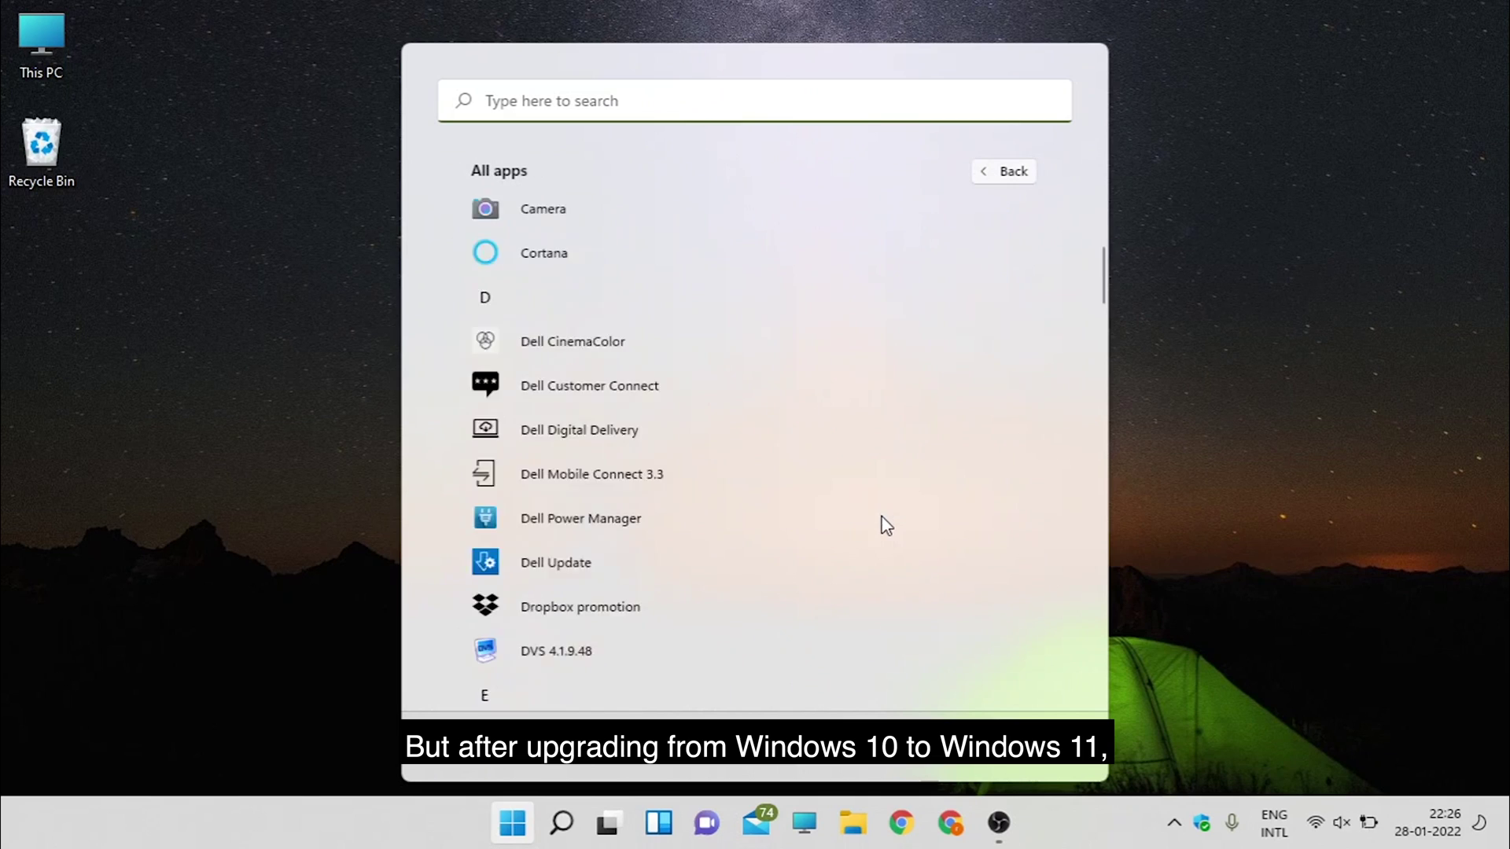
{"action": "scroll", "coordinate": [886, 525], "scroll_direction": "down", "scroll_amount": 15}
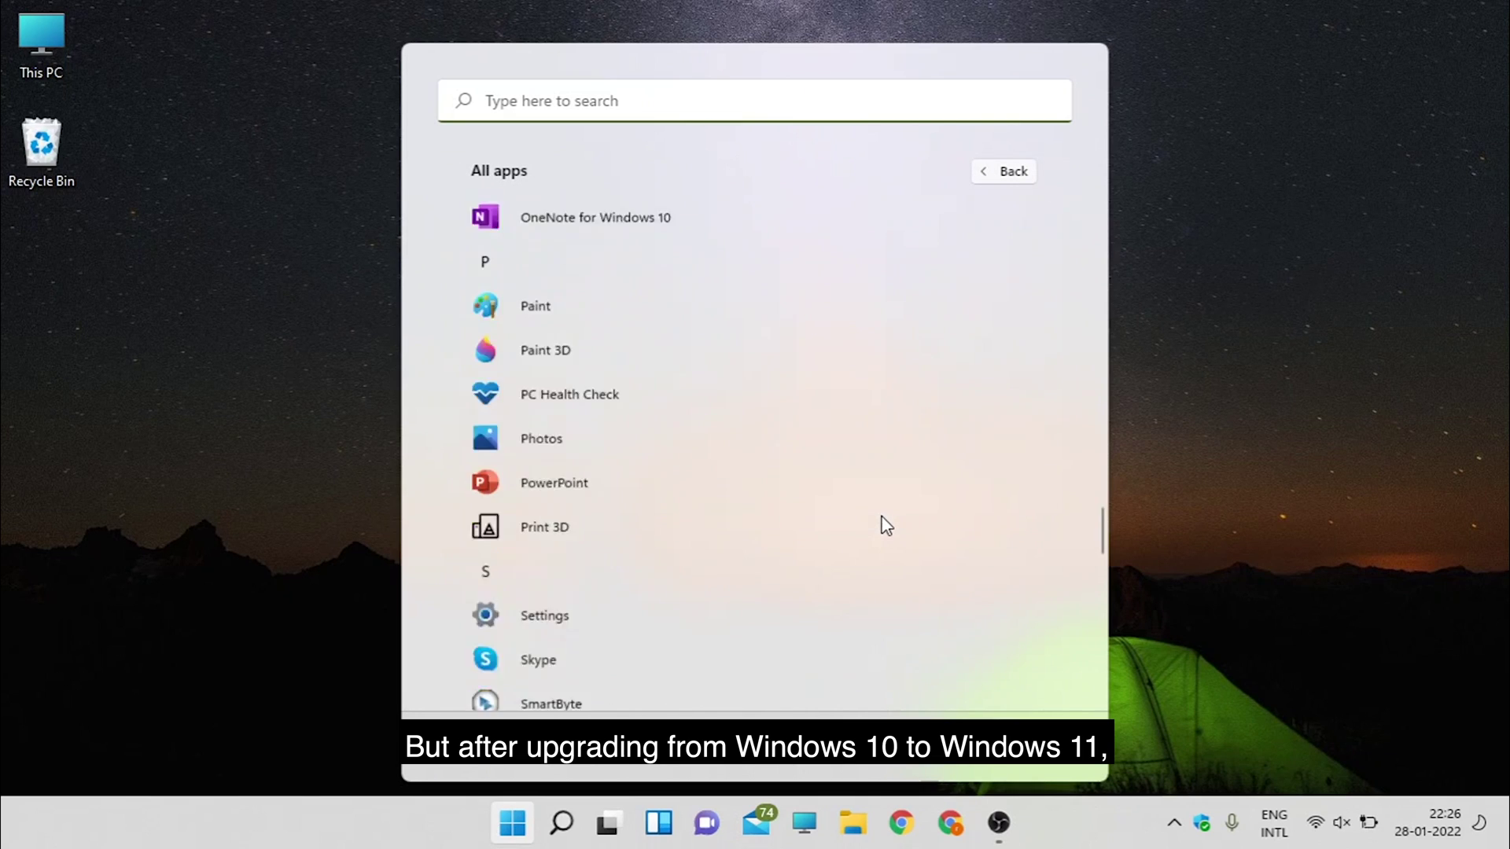
{"action": "scroll", "coordinate": [887, 525], "scroll_direction": "down", "scroll_amount": 5}
{"action": "scroll", "coordinate": [886, 525], "scroll_direction": "up", "scroll_amount": 12}
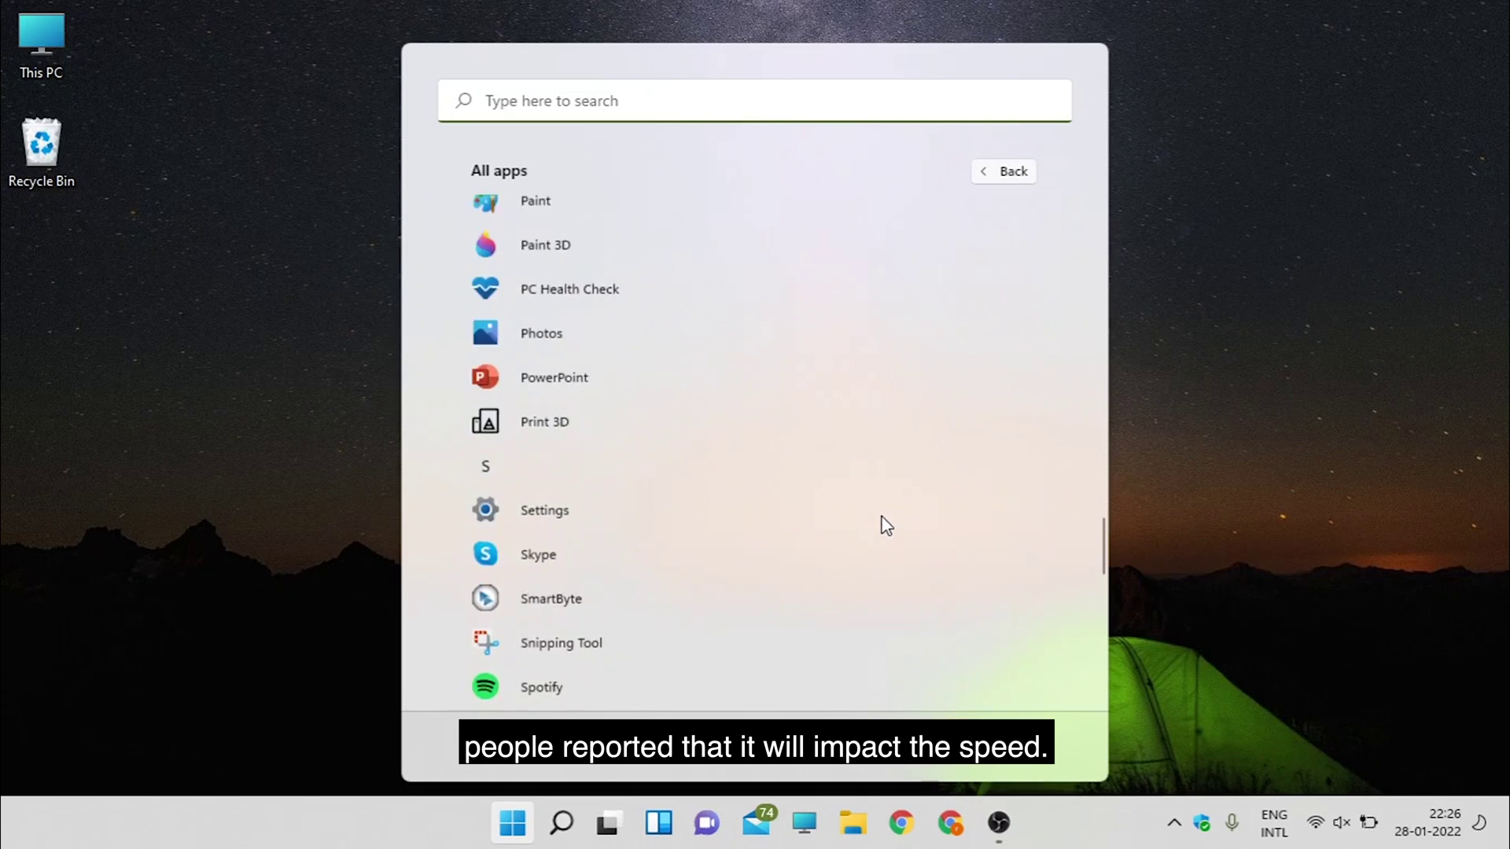
{"action": "scroll", "coordinate": [886, 525], "scroll_direction": "up", "scroll_amount": 12}
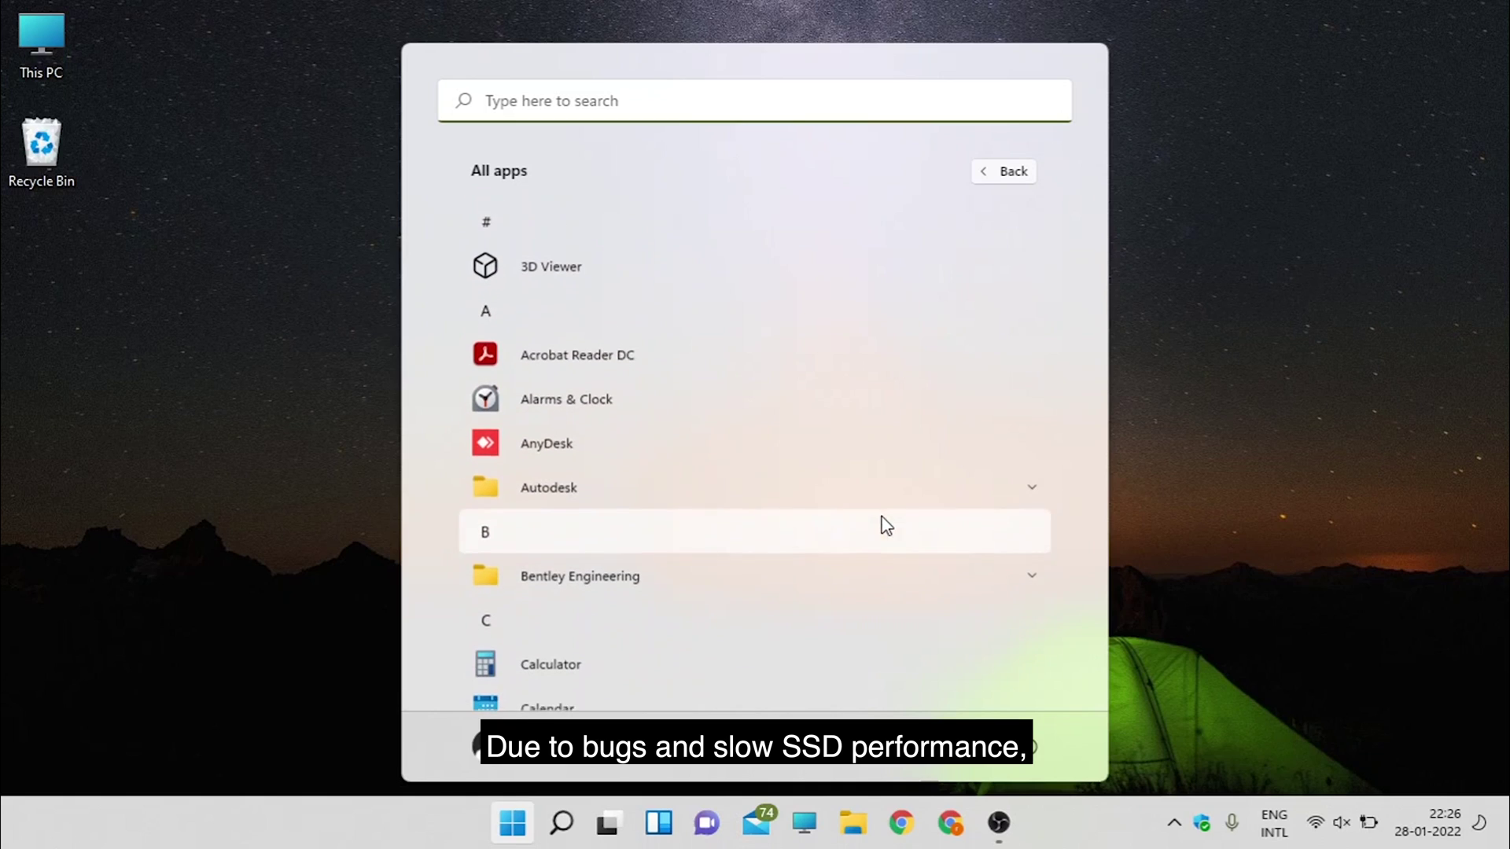
{"action": "left_click", "coordinate": [1008, 176]}
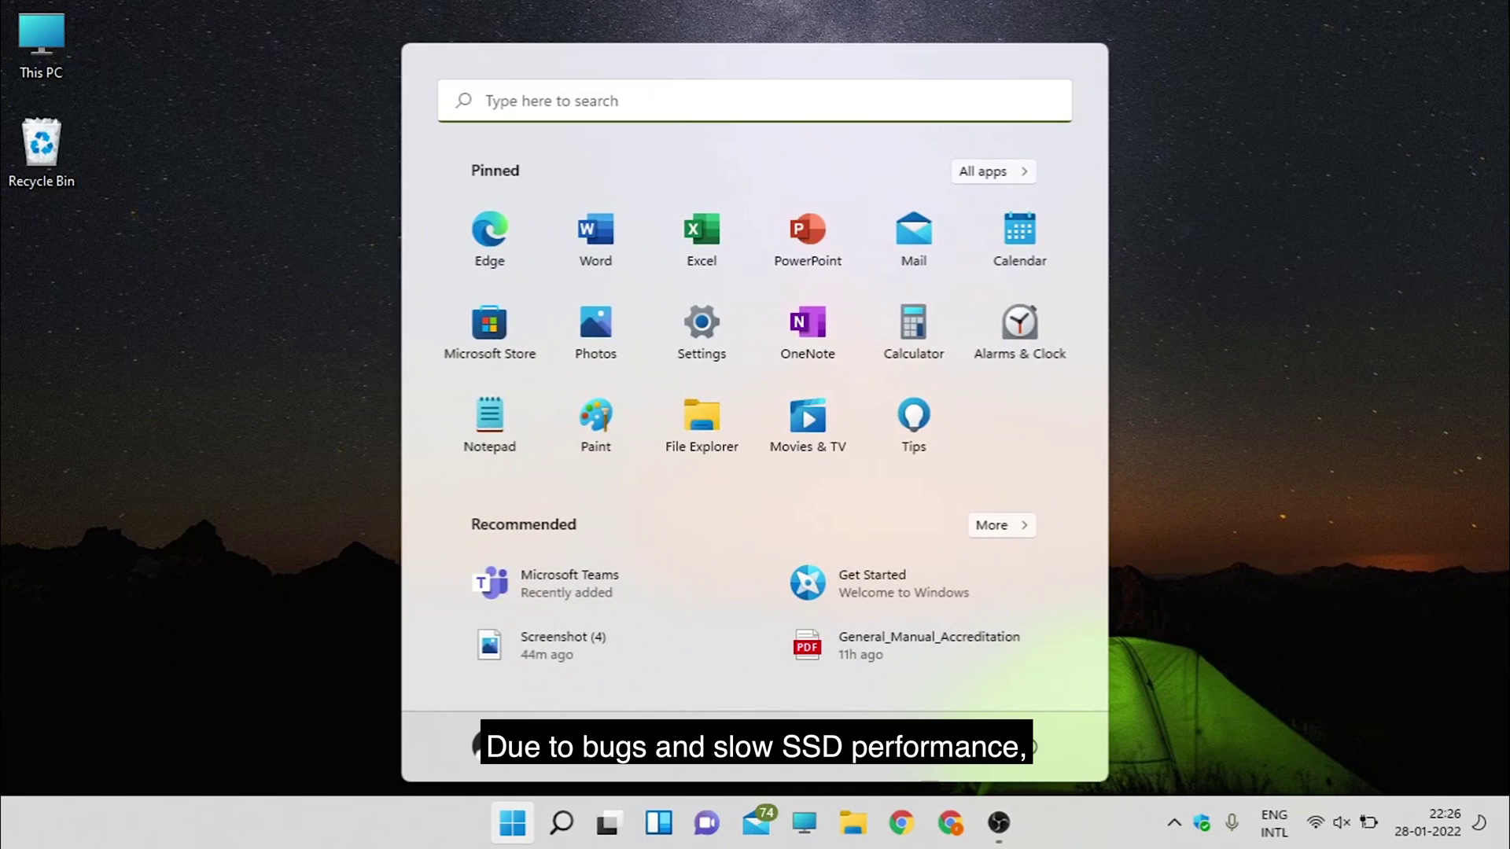
{"action": "left_click", "coordinate": [1505, 8]}
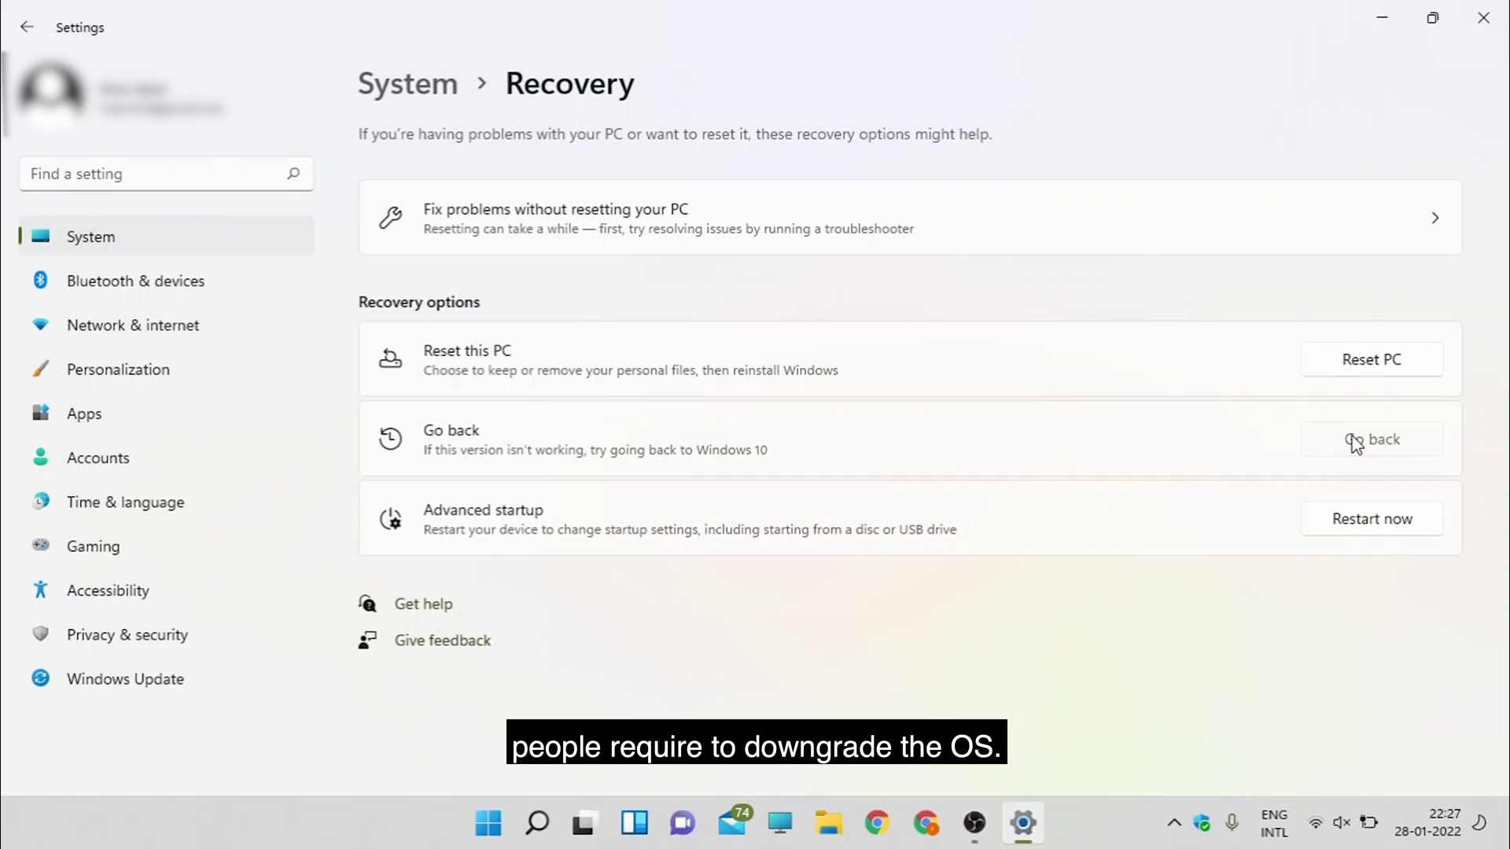
Begin rolling the PC back to Windows 10 and scroll through the page.
{"action": "left_click", "coordinate": [1356, 441]}
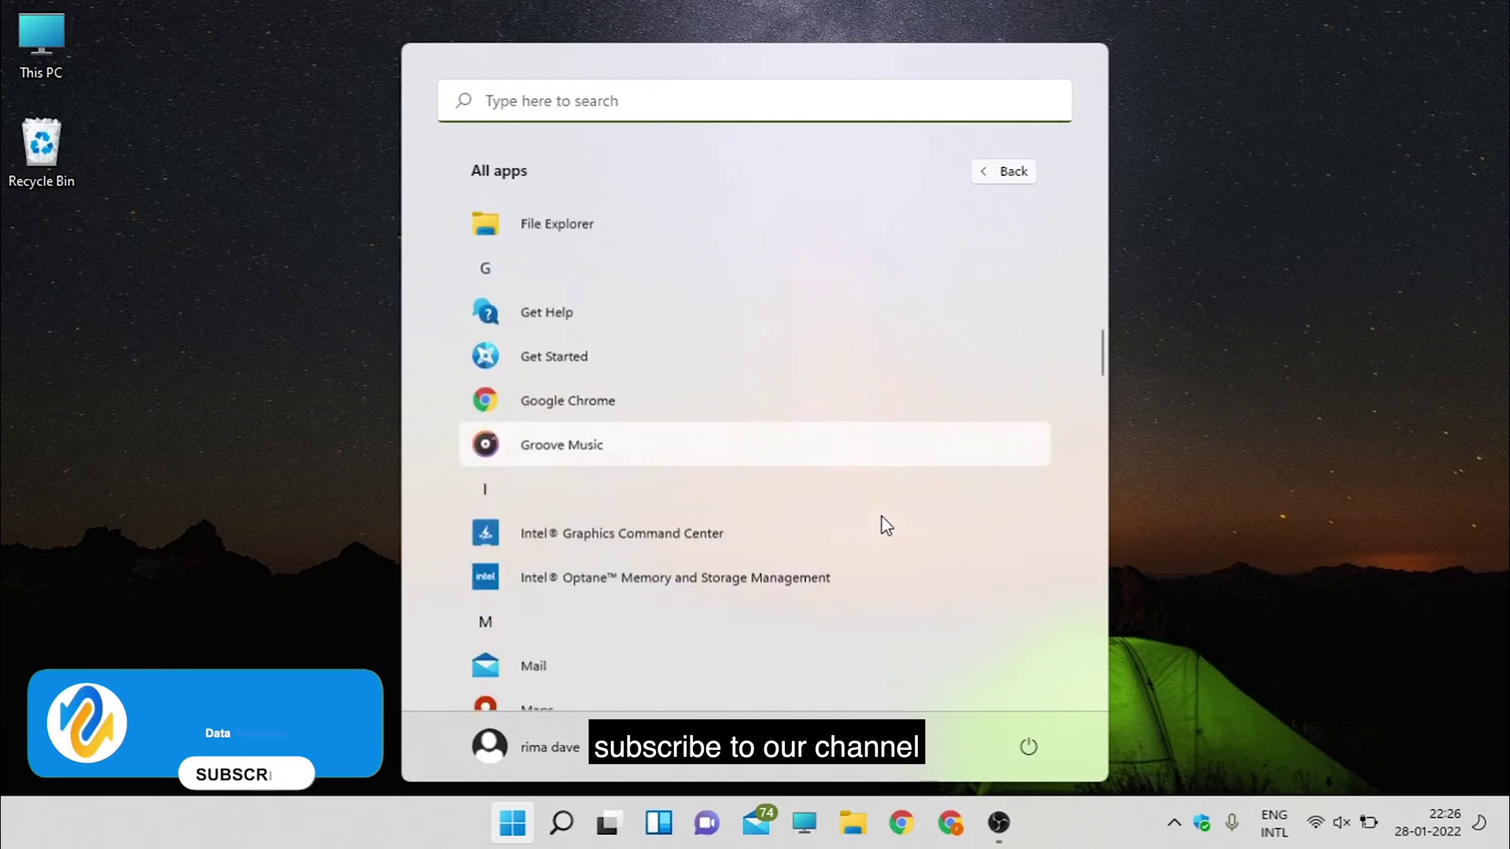
{"action": "scroll", "coordinate": [886, 525], "scroll_direction": "down", "scroll_amount": 15}
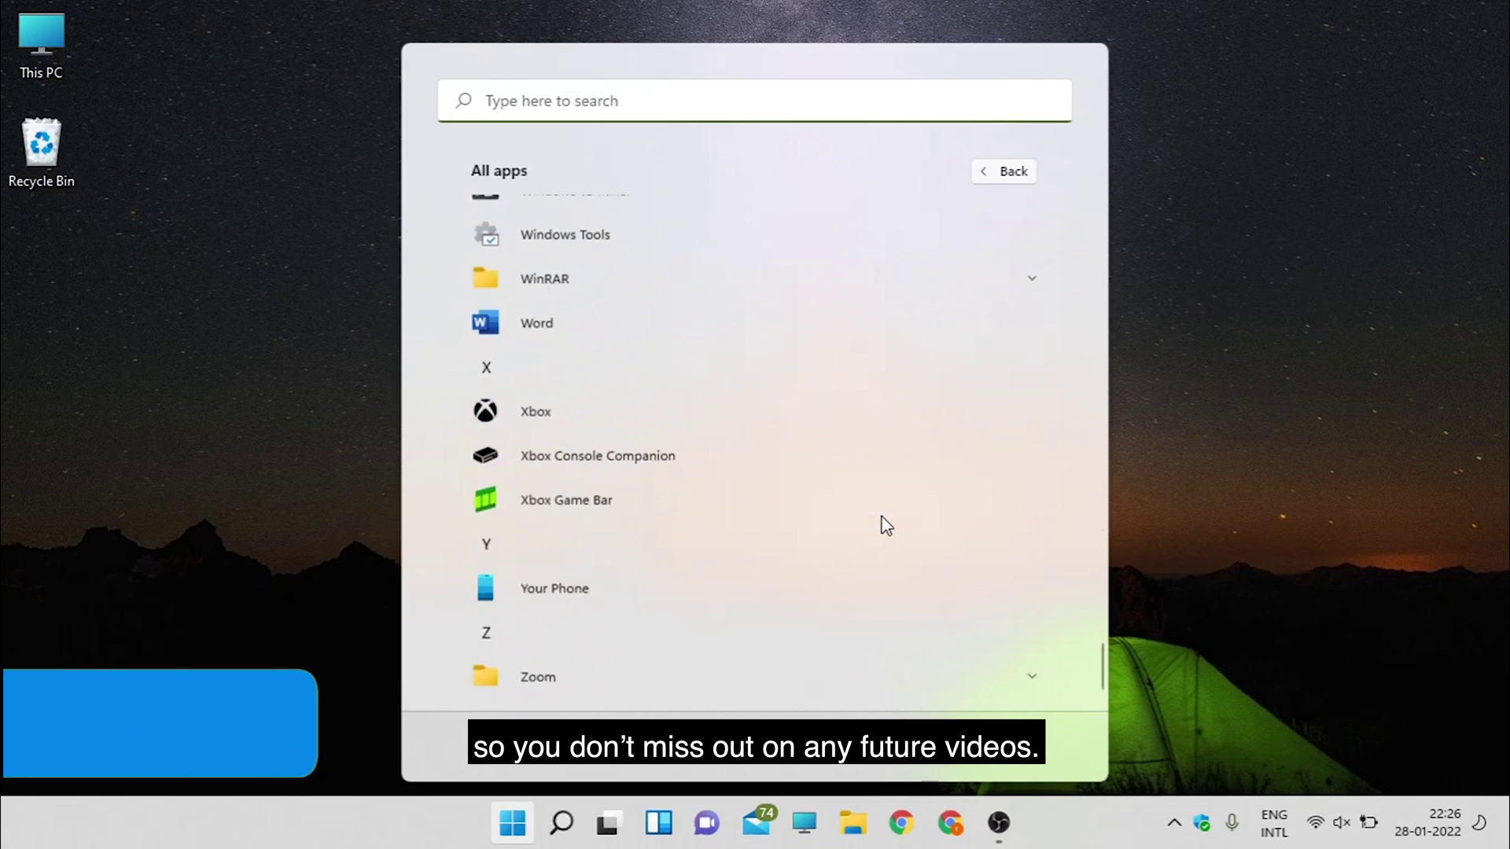
{"action": "scroll", "coordinate": [885, 524], "scroll_direction": "up", "scroll_amount": 20}
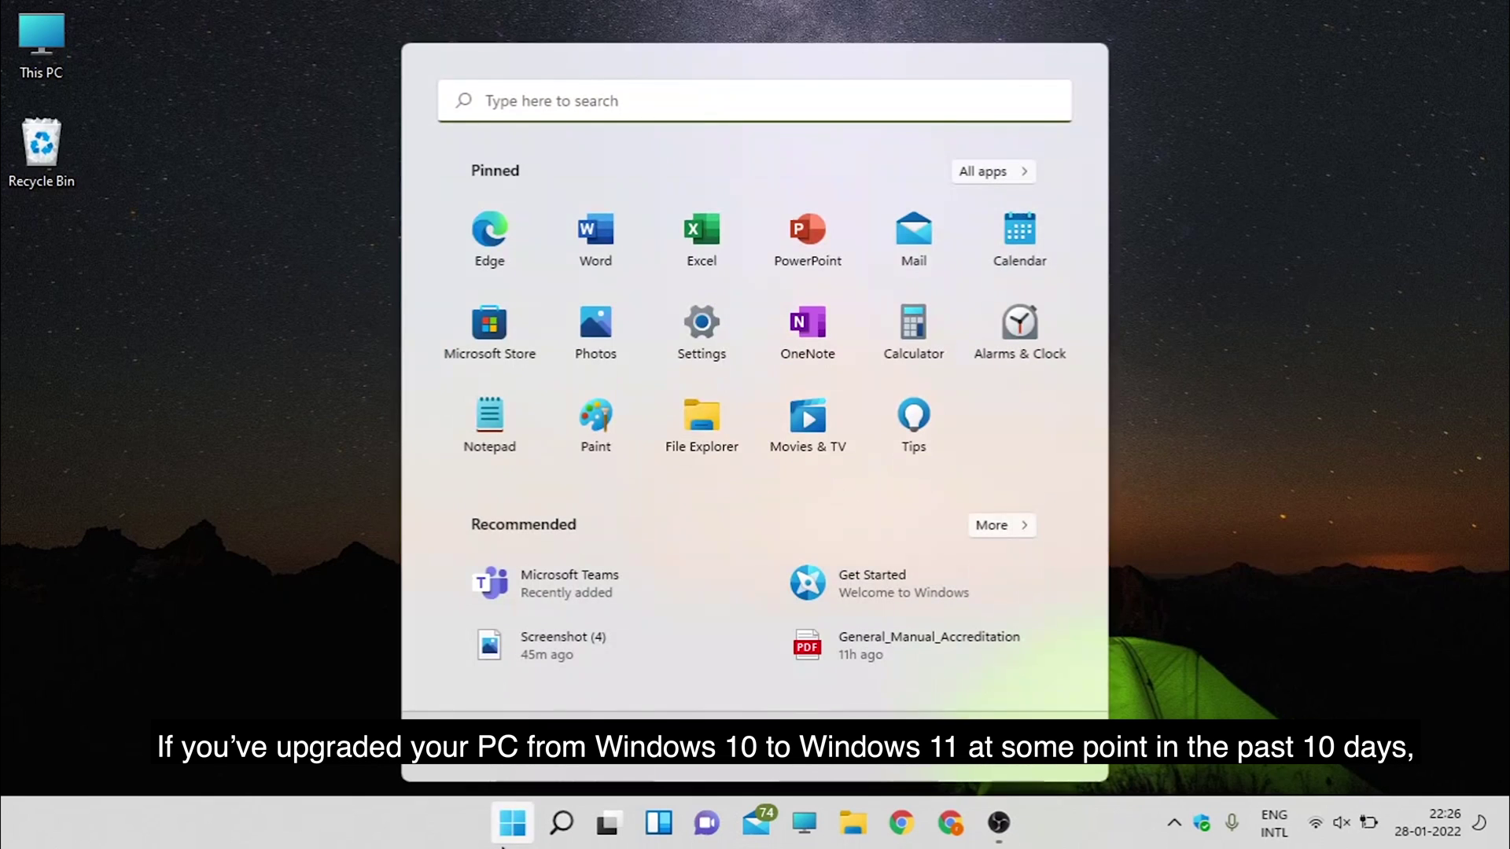
{"action": "left_click", "coordinate": [707, 330]}
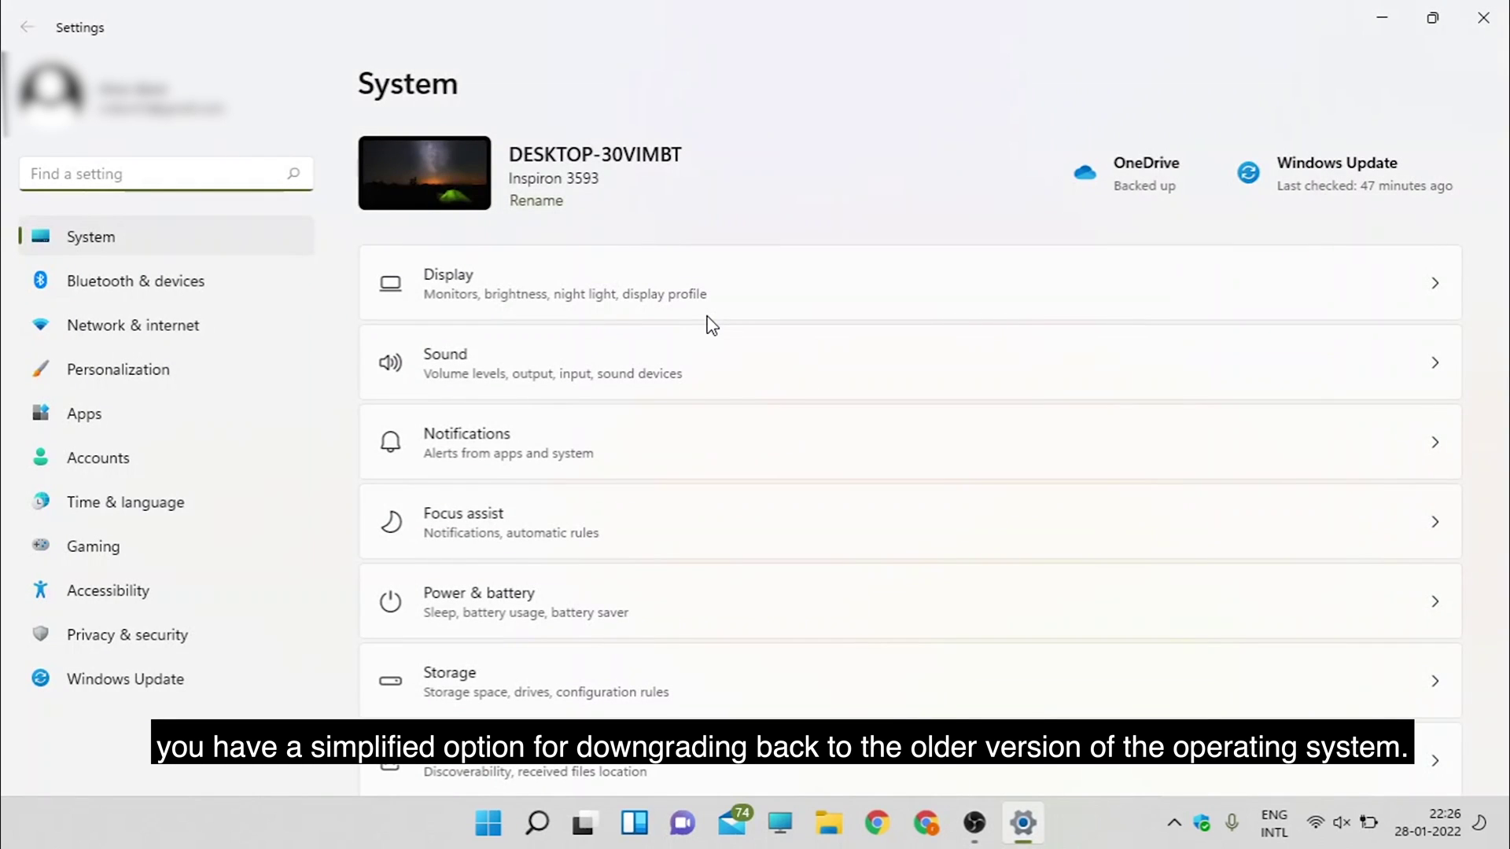
{"action": "left_click", "coordinate": [147, 699]}
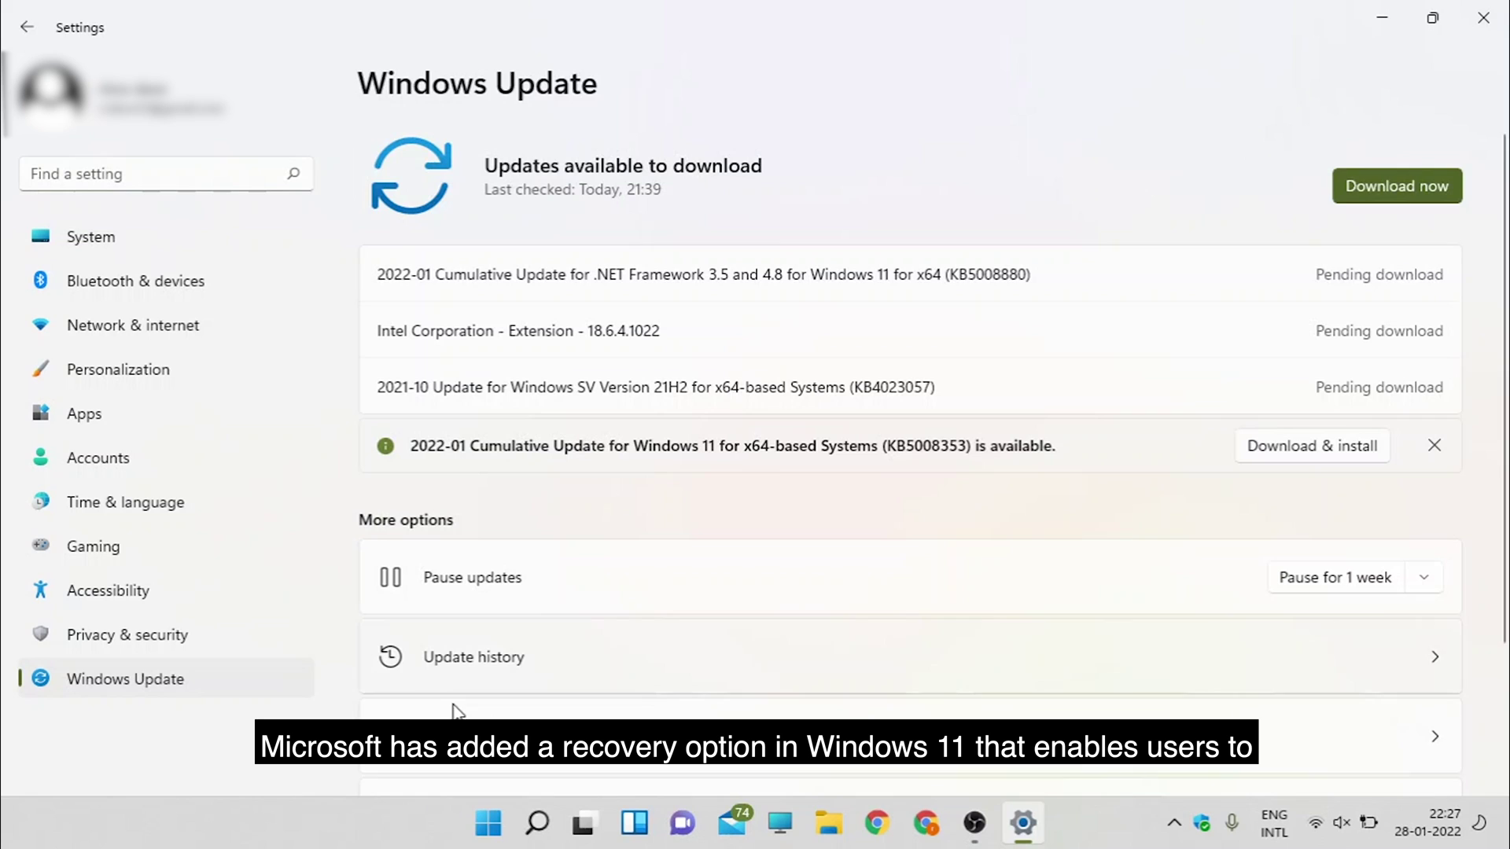
{"action": "left_click", "coordinate": [487, 763]}
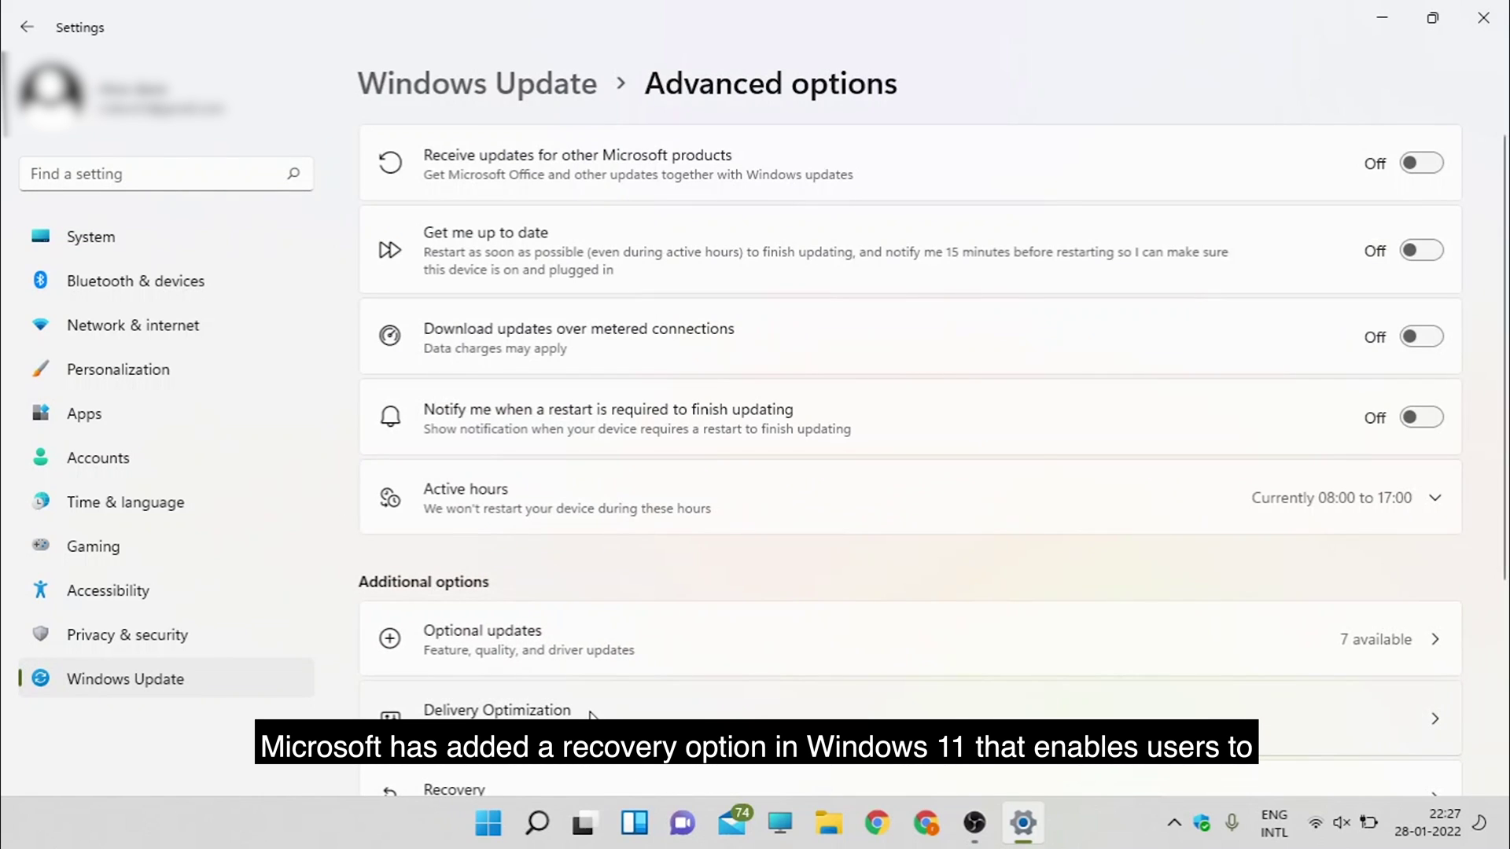
{"action": "scroll", "coordinate": [591, 715], "scroll_direction": "down", "scroll_amount": 4}
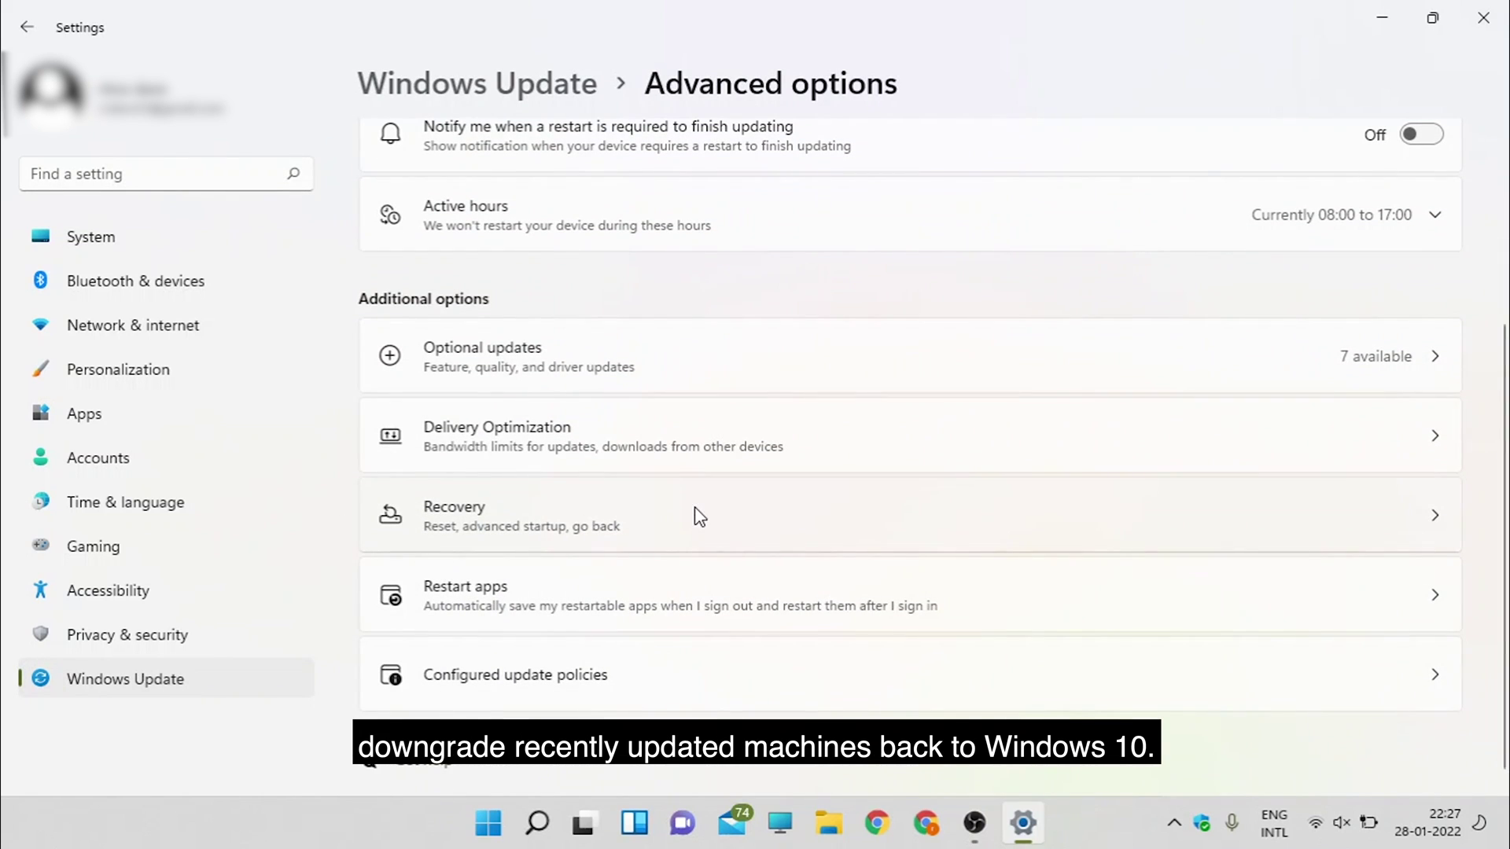
{"action": "left_click", "coordinate": [700, 517]}
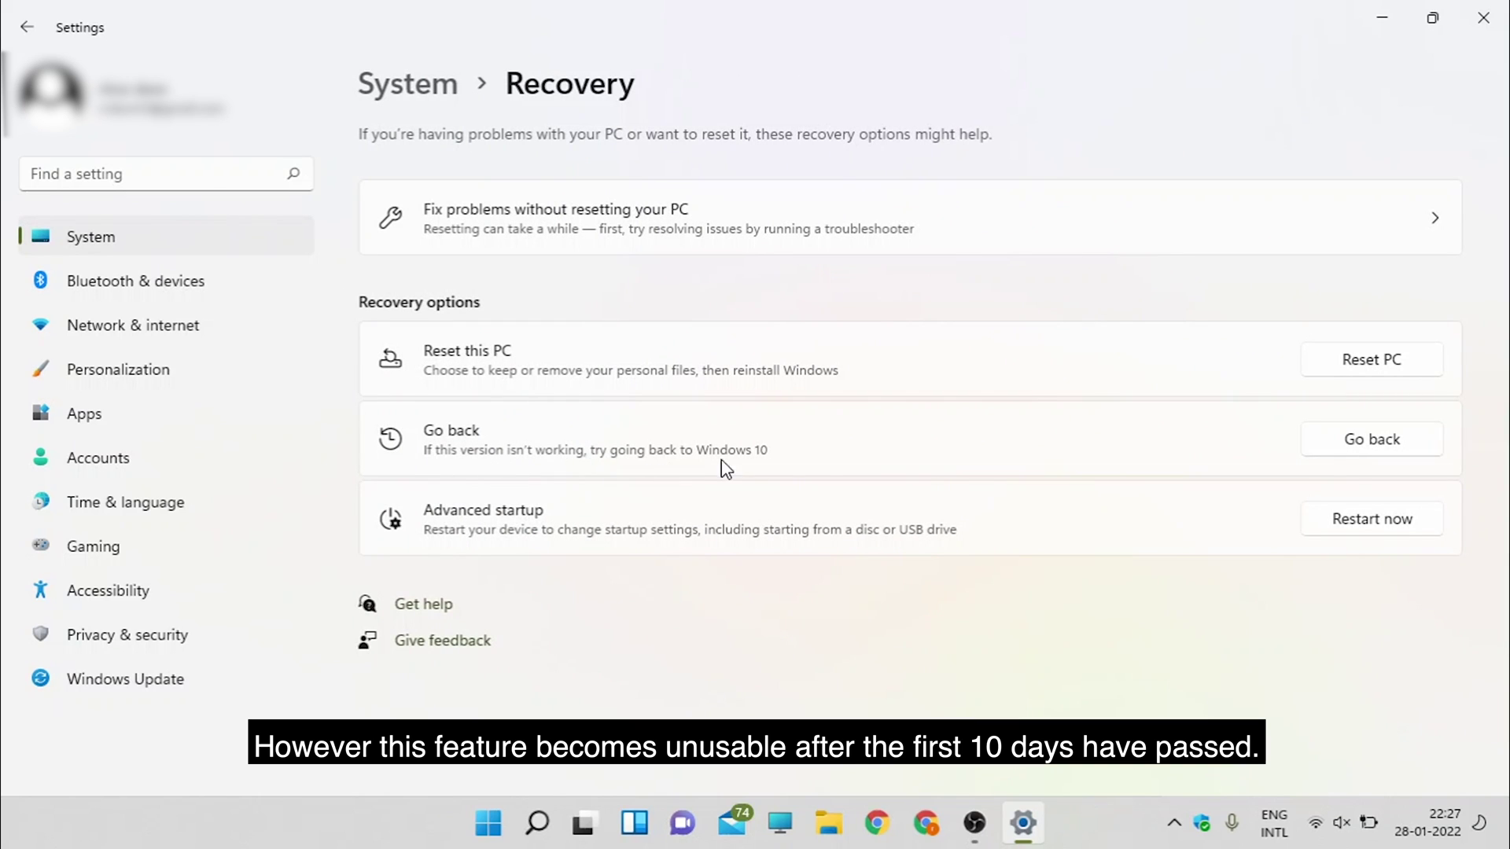
{"action": "left_click", "coordinate": [1356, 441]}
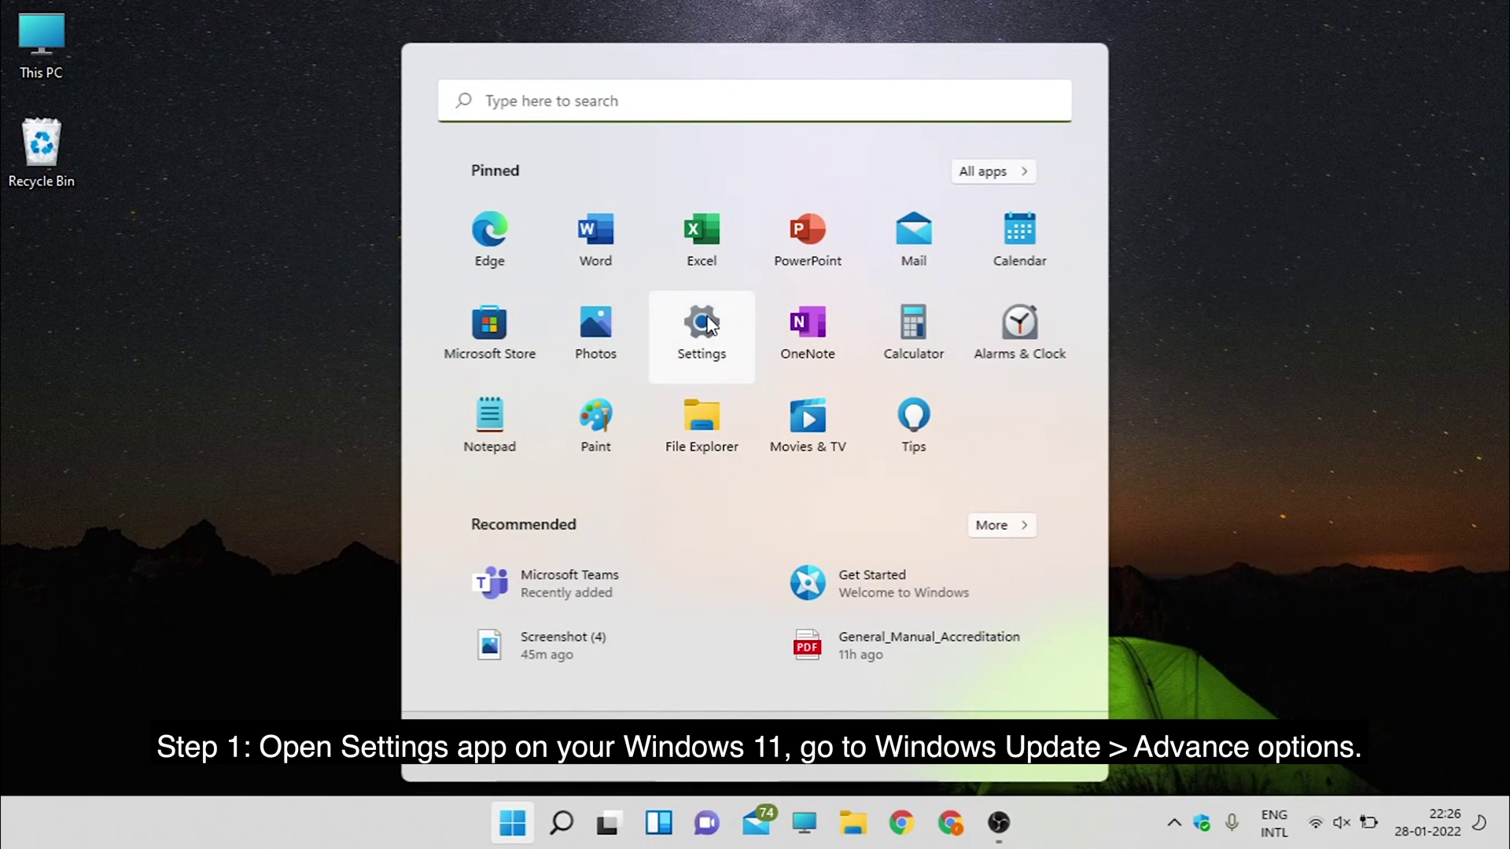
In Settings, go through Windows Update > Advanced options to Recovery and launch Go back.
{"action": "left_click", "coordinate": [708, 324]}
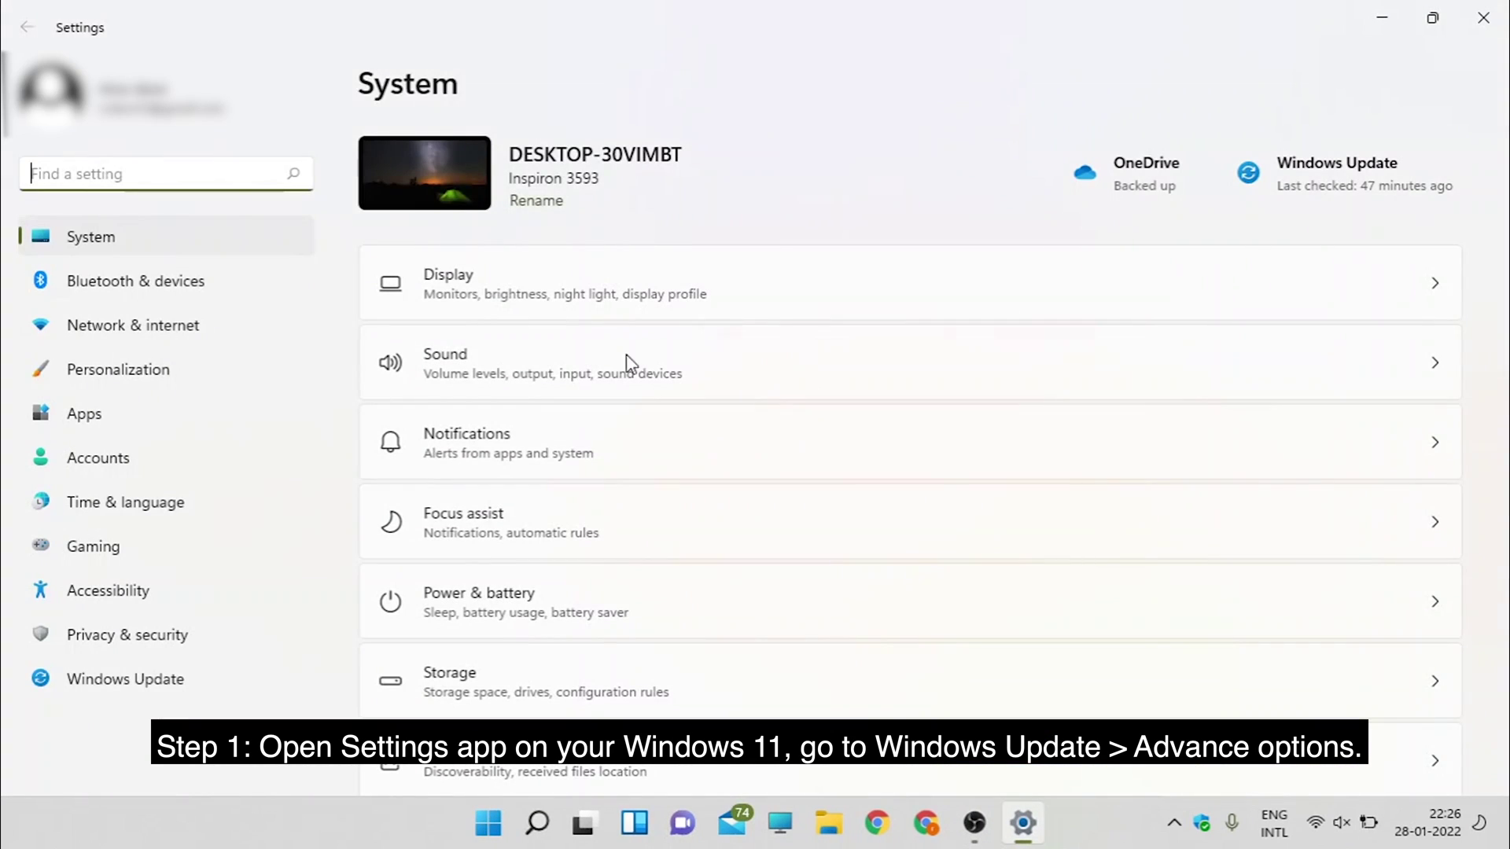
{"action": "left_click", "coordinate": [141, 690]}
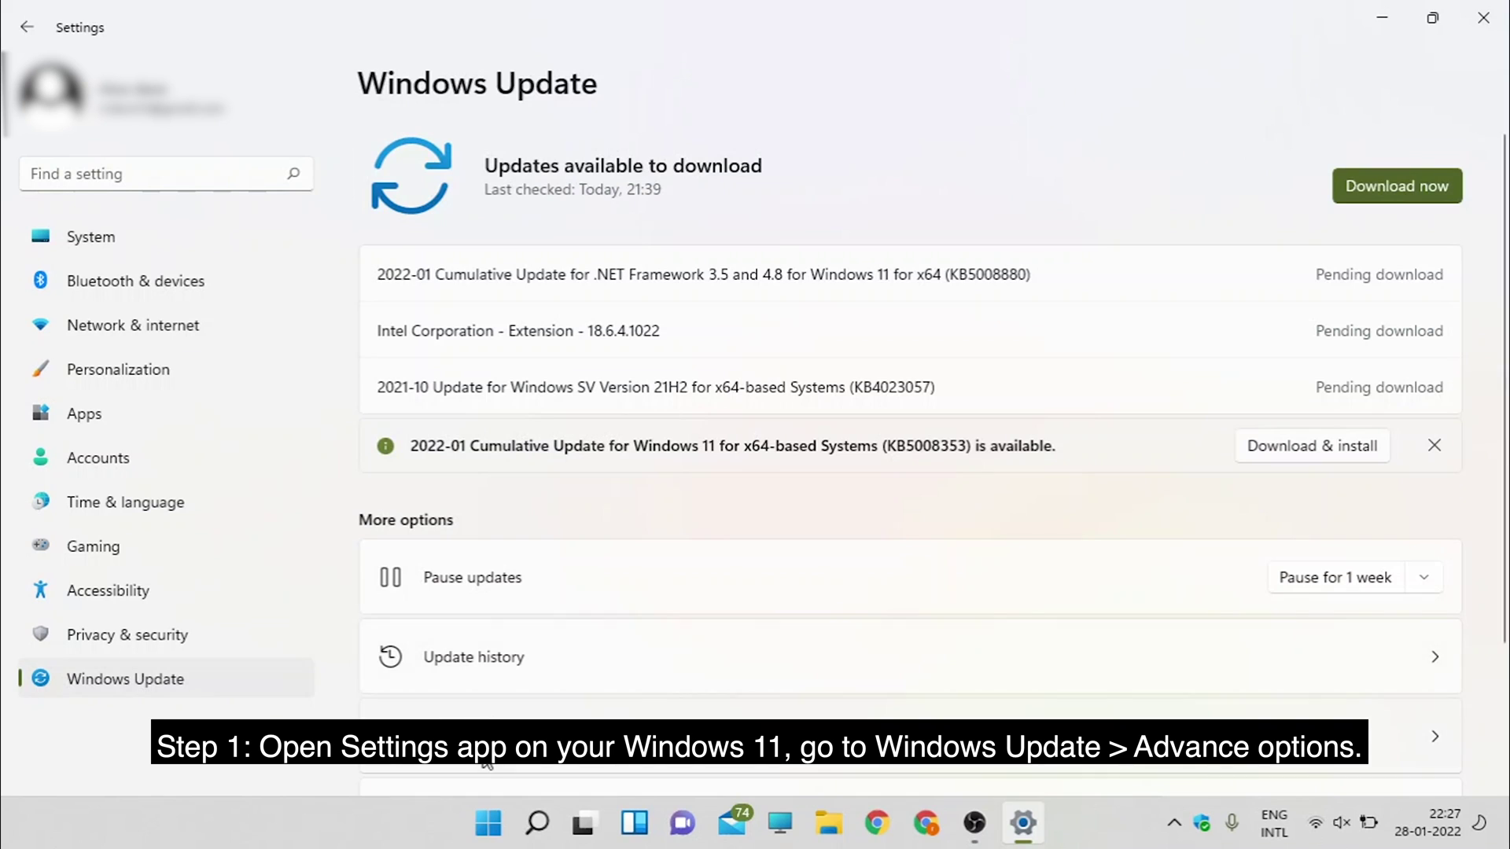
{"action": "left_click", "coordinate": [486, 758]}
{"action": "scroll", "coordinate": [573, 527], "scroll_direction": "down", "scroll_amount": 3}
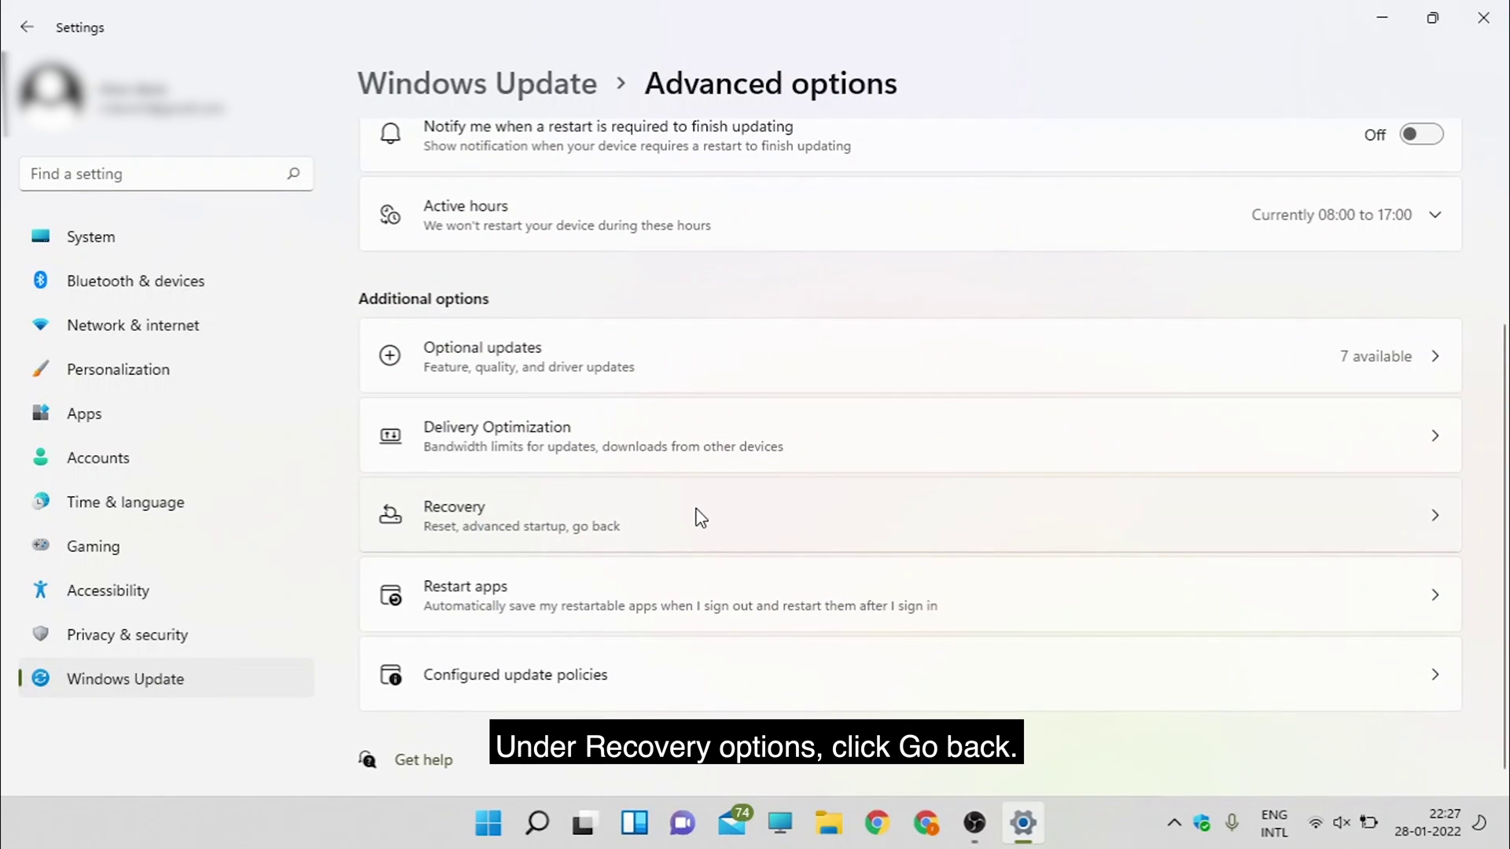
{"action": "left_click", "coordinate": [700, 517]}
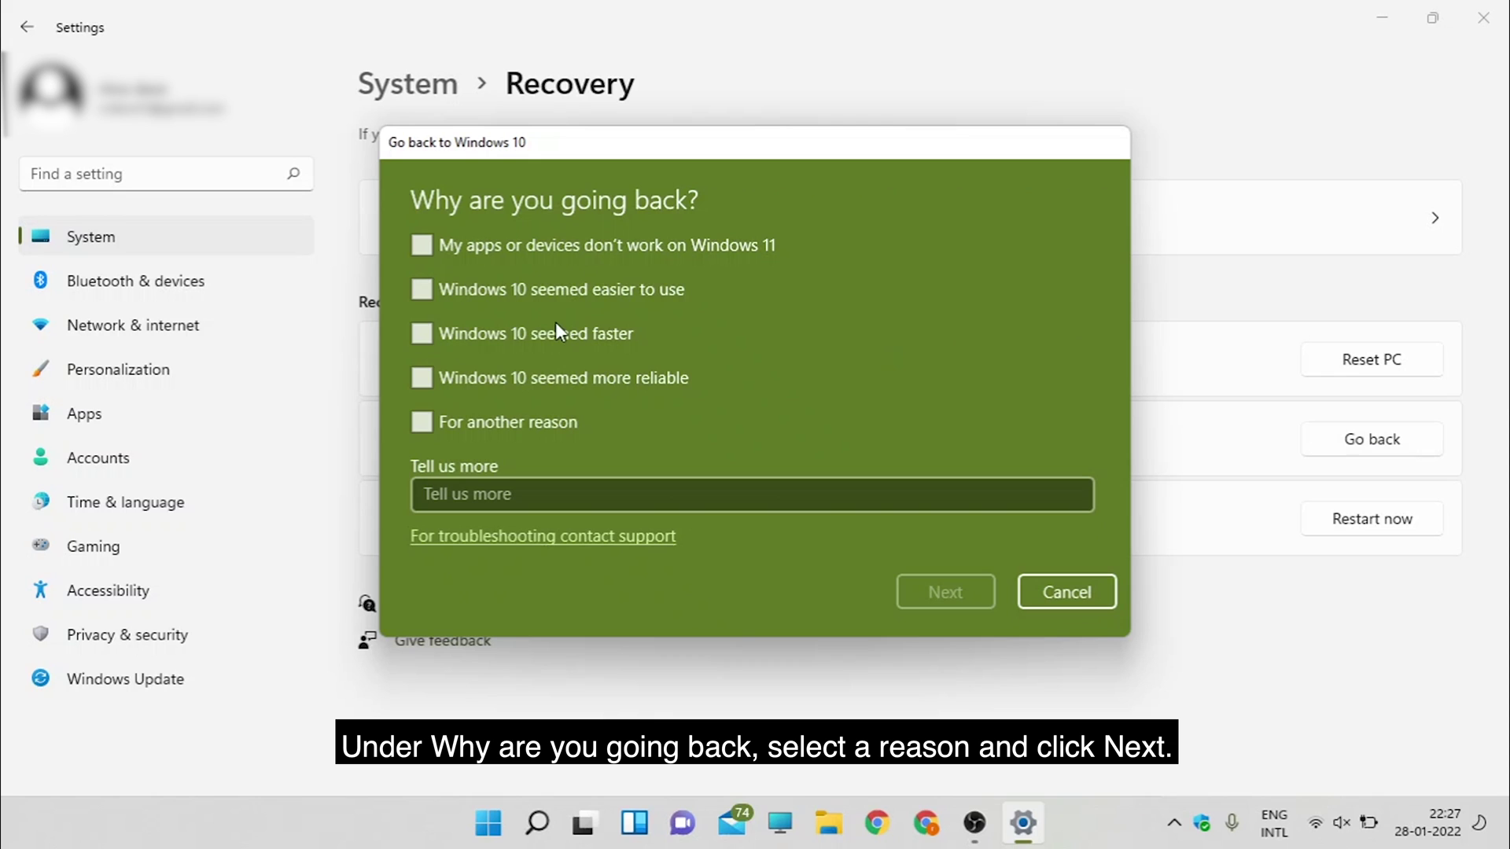
Give 'Windows 10 seemed easier to use' as the reason, skip updates, and accept the warnings and password reminder.
{"action": "left_click", "coordinate": [489, 285]}
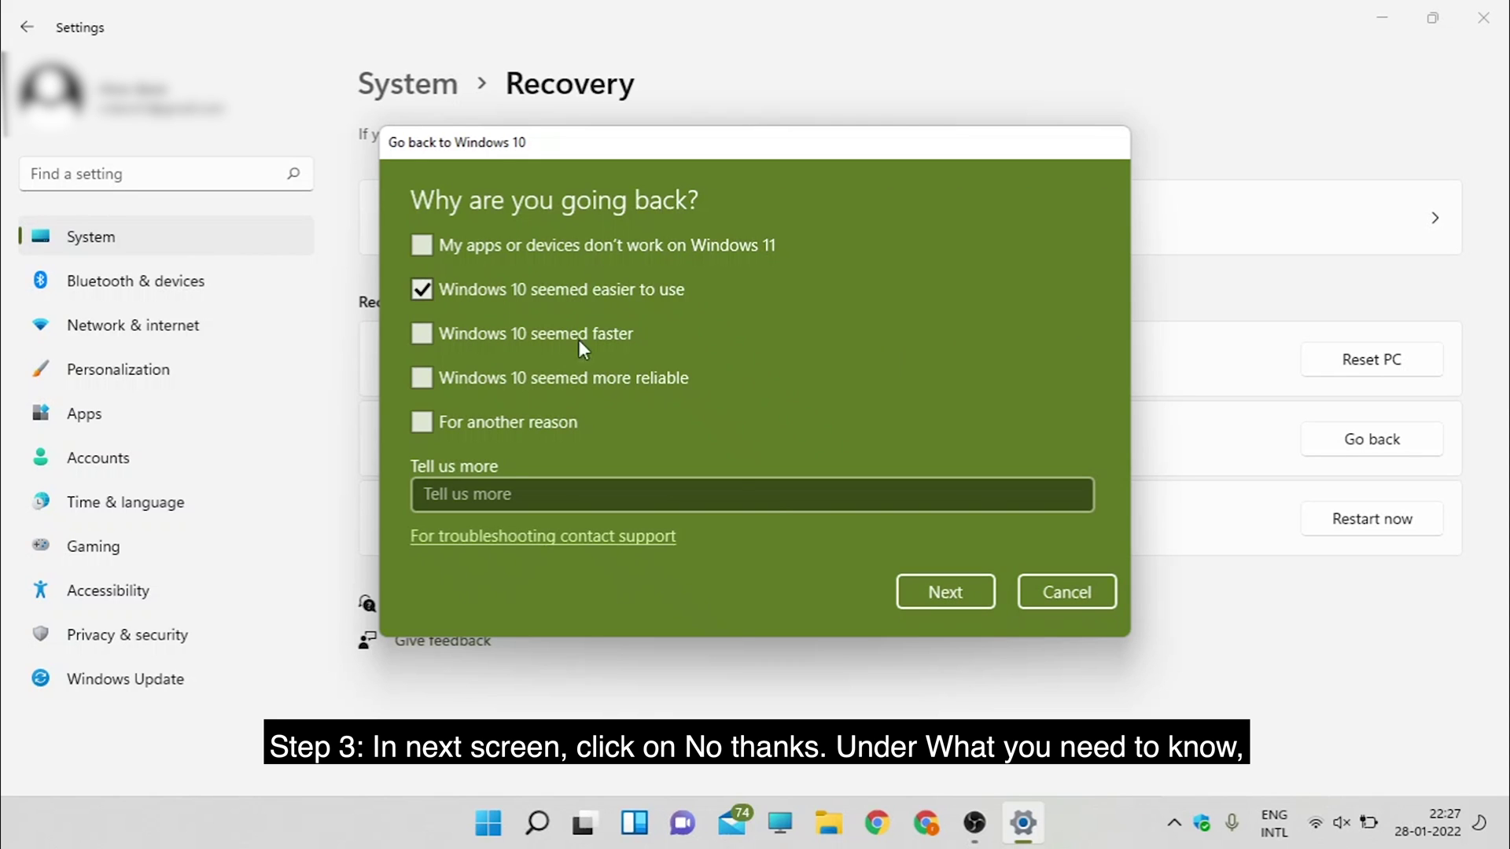
{"action": "left_click", "coordinate": [950, 593]}
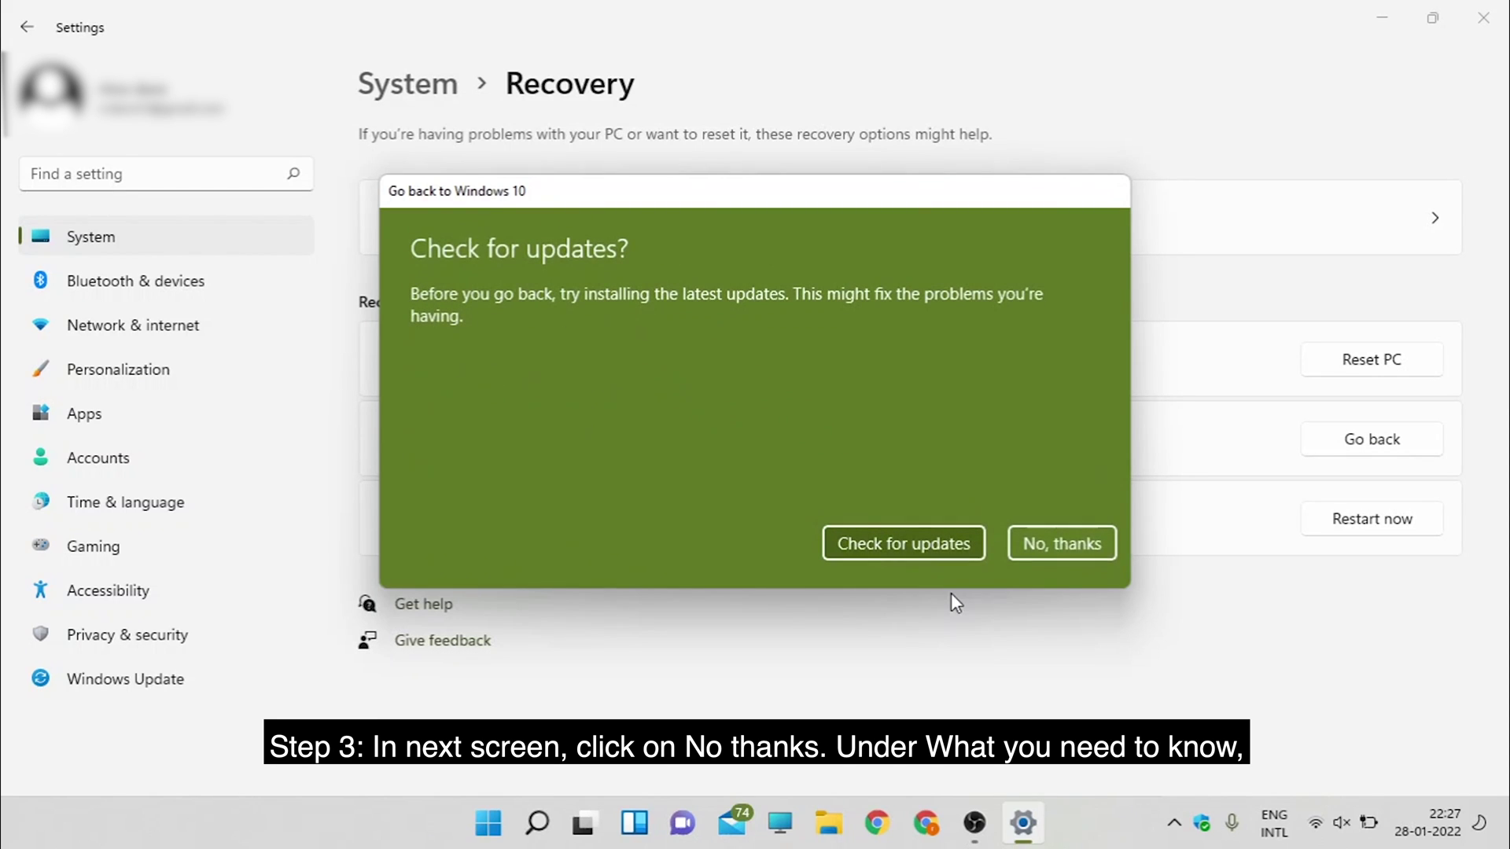
{"action": "left_click", "coordinate": [1058, 541]}
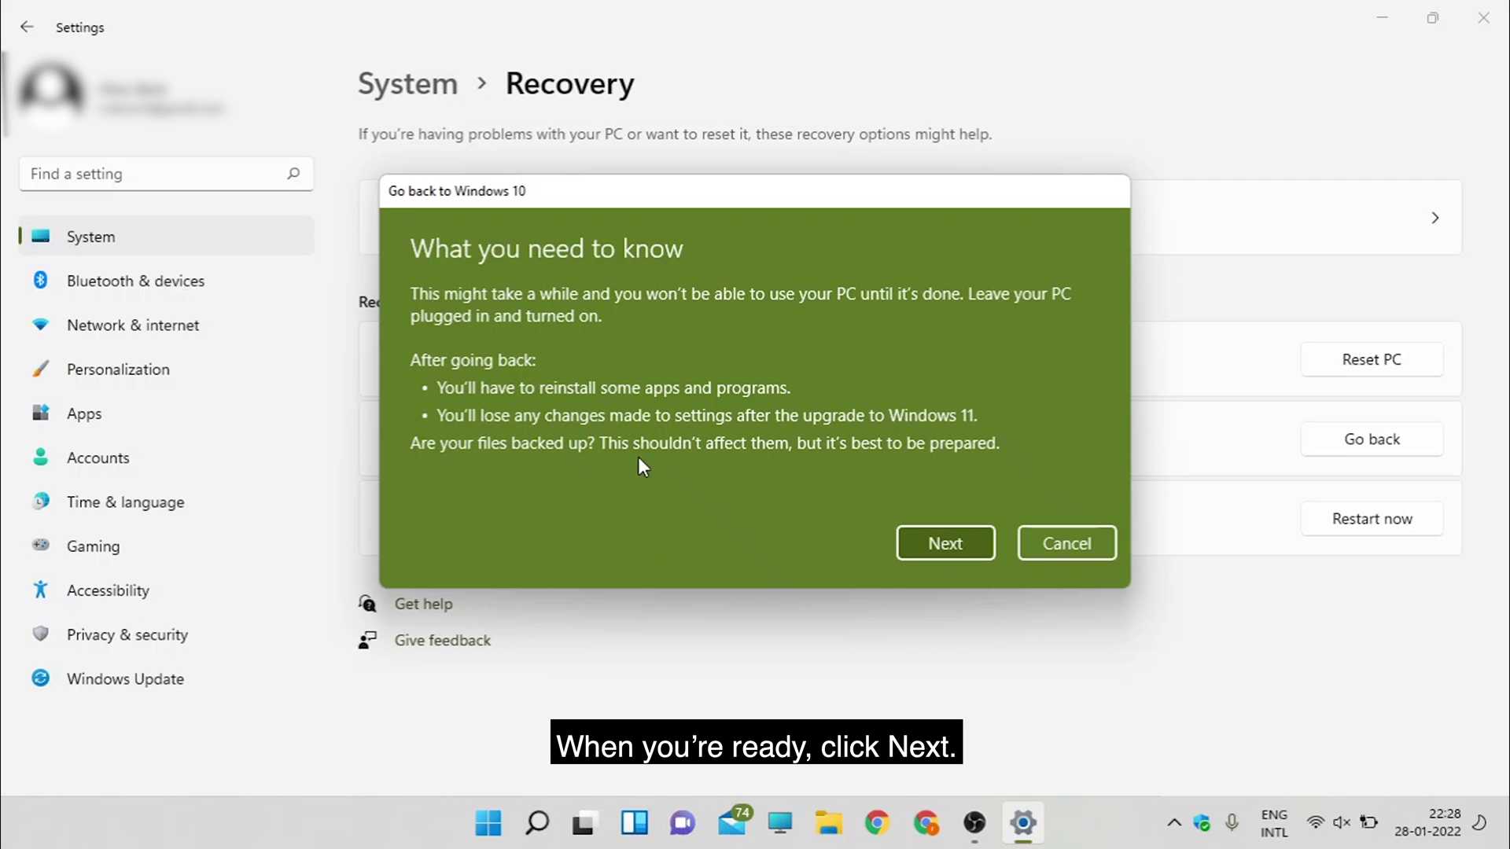
{"action": "left_click", "coordinate": [970, 544]}
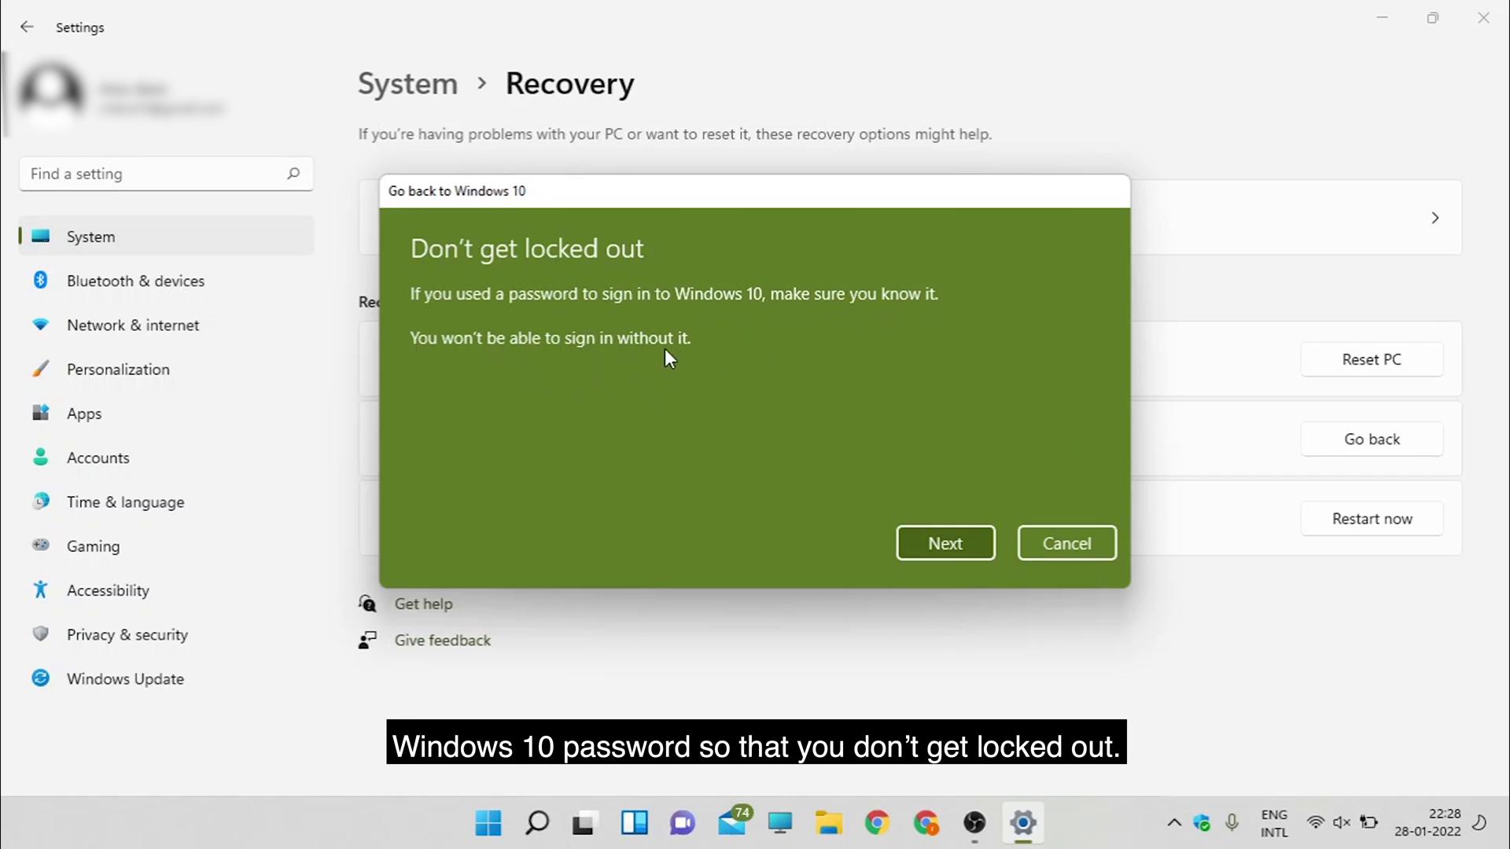
{"action": "left_click", "coordinate": [931, 543]}
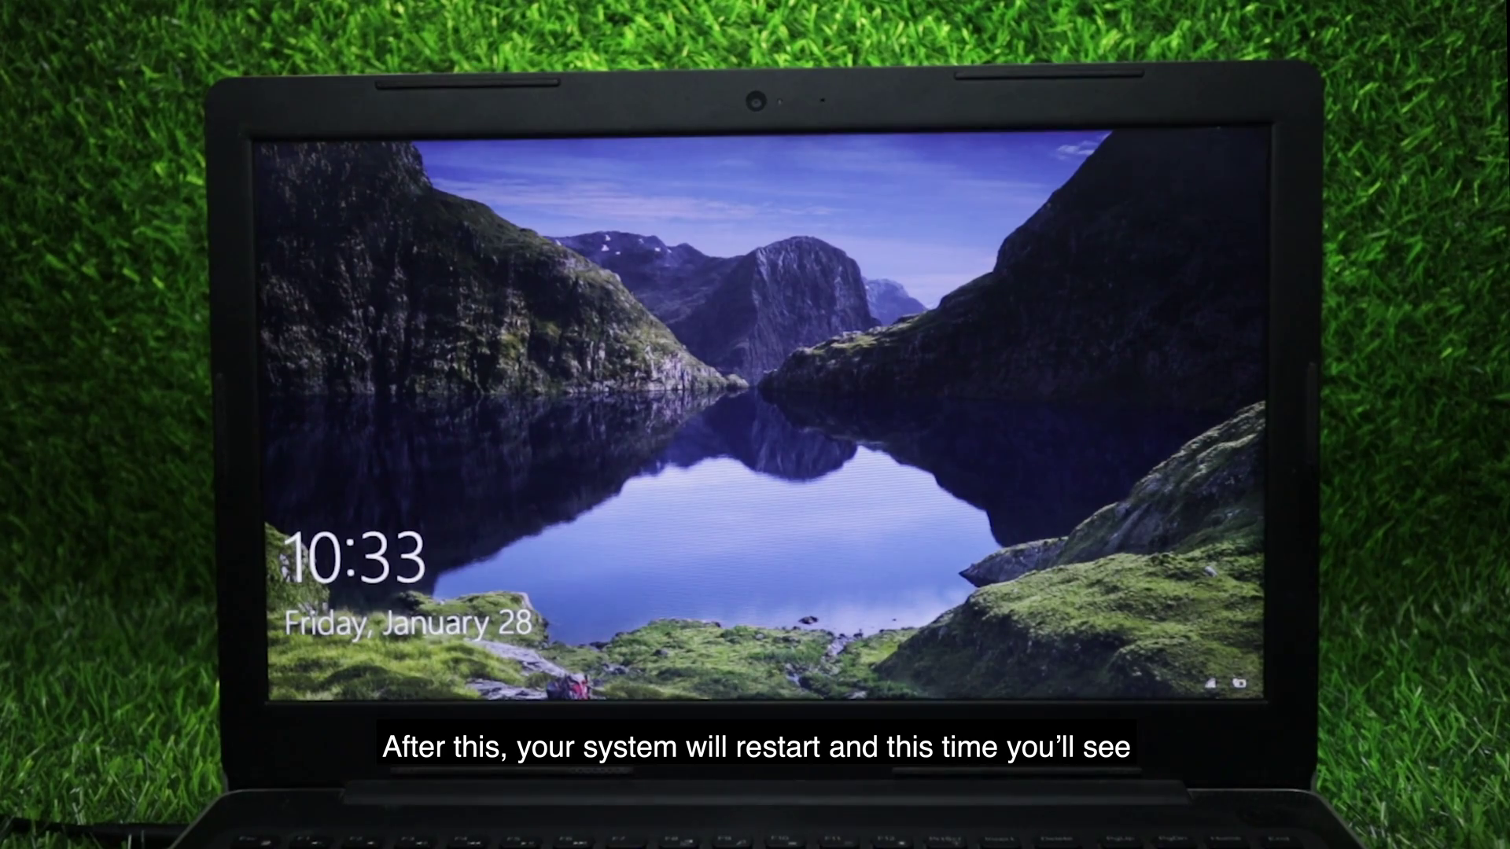
Dismiss the Windows 10 lock screen after the rollback restart.
{"action": "key", "text": "space"}
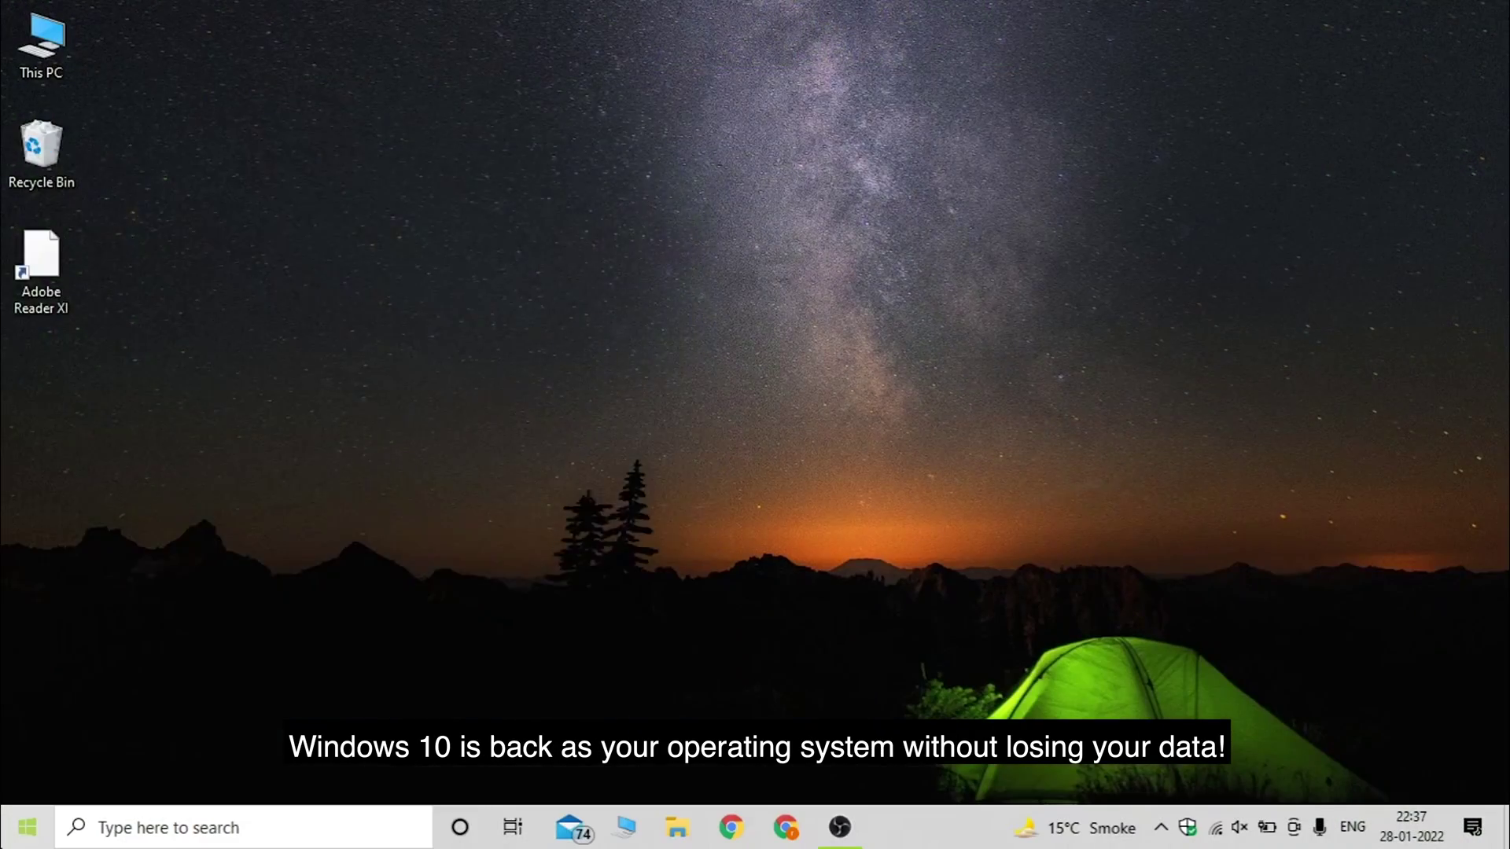
Scroll through the Windows 10 Start app list, then close it to the desktop.
{"action": "key", "text": "super"}
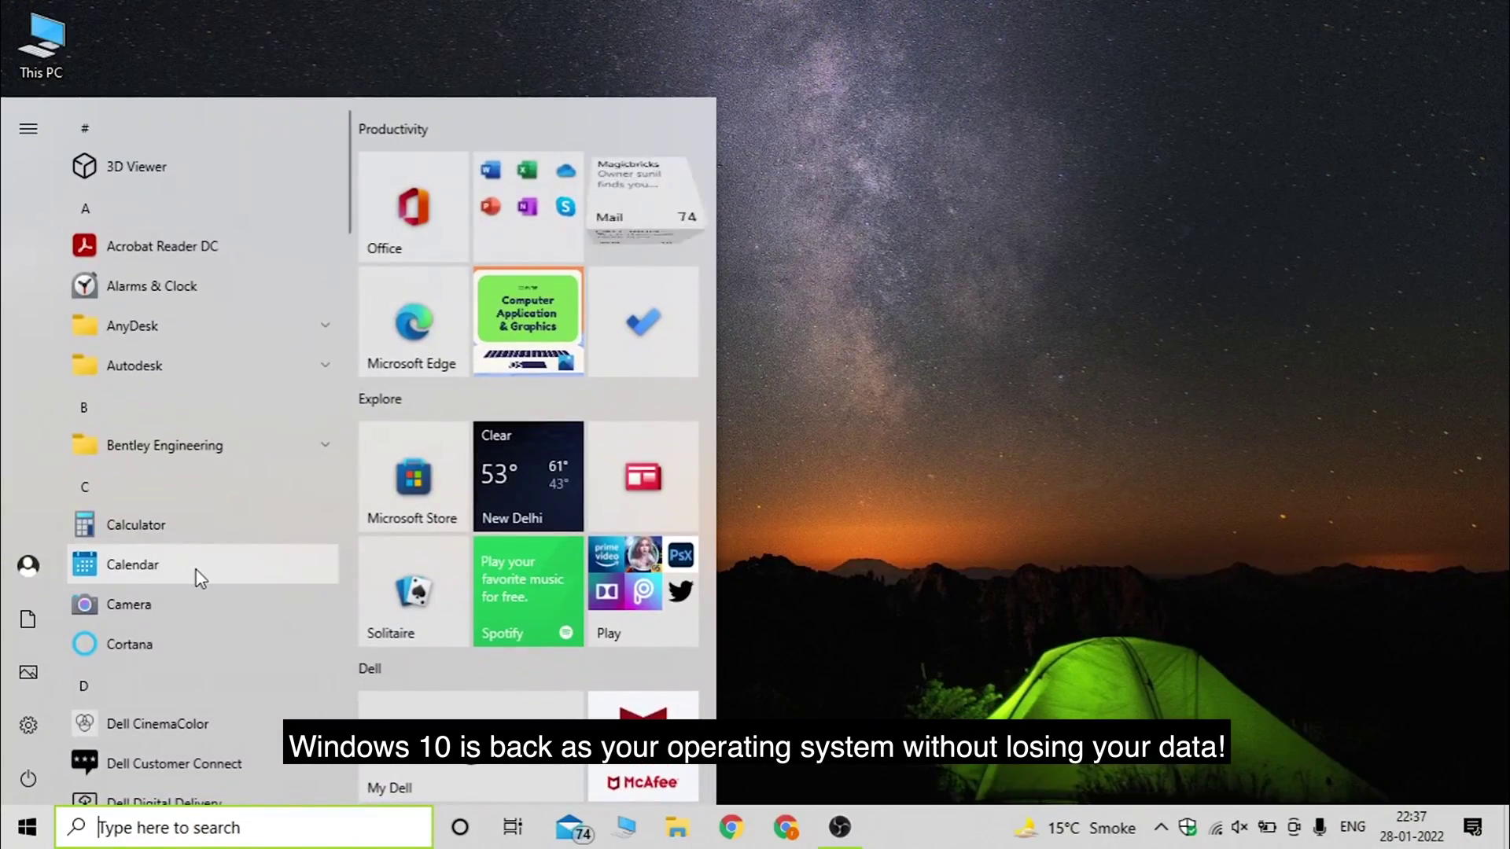
{"action": "scroll", "coordinate": [196, 570], "scroll_direction": "down", "scroll_amount": 20}
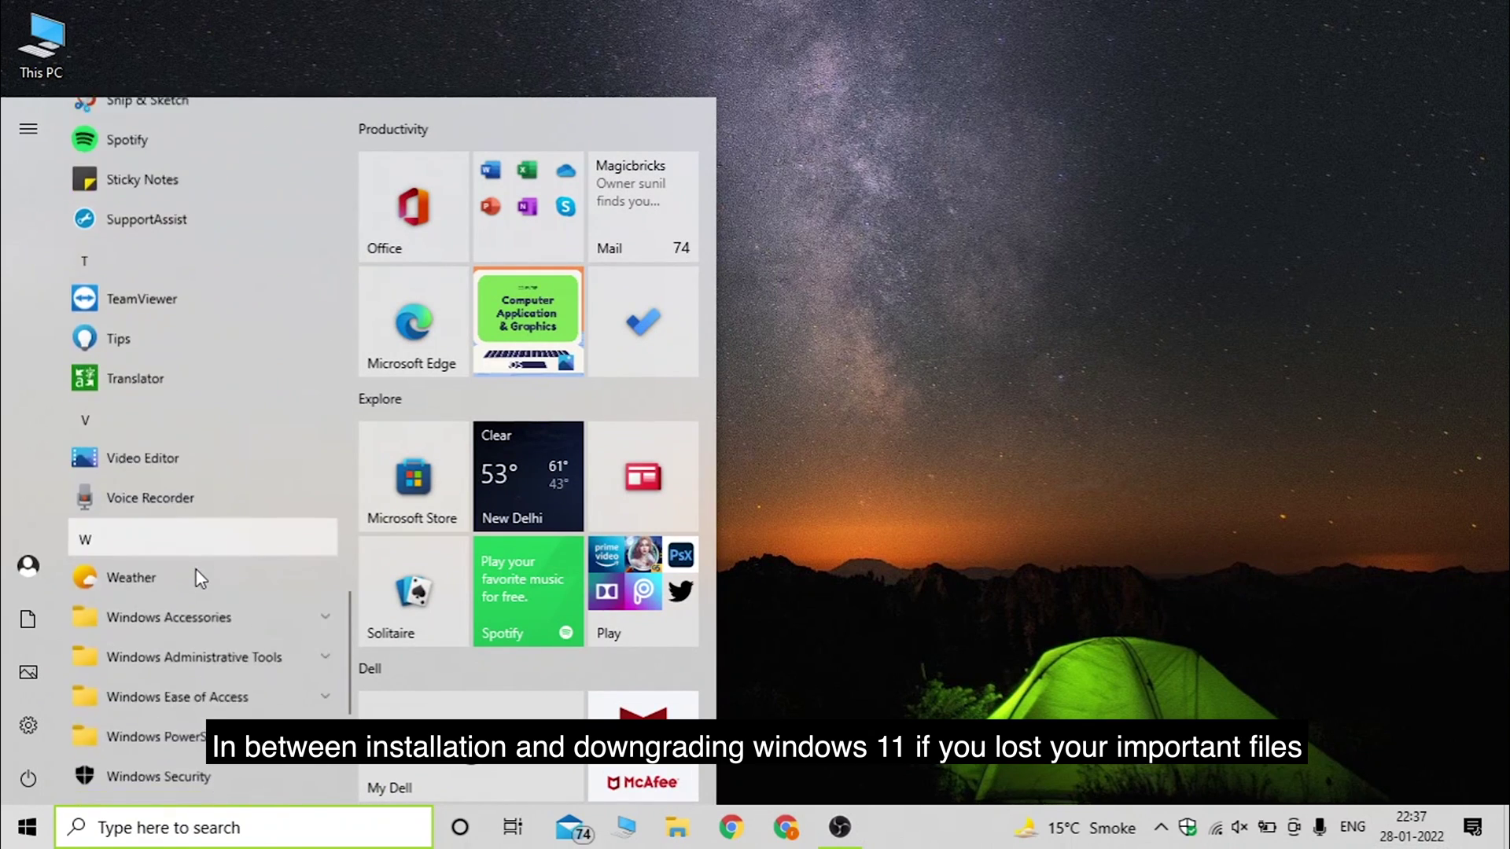
{"action": "scroll", "coordinate": [196, 569], "scroll_direction": "down", "scroll_amount": 3}
{"action": "scroll", "coordinate": [196, 569], "scroll_direction": "up", "scroll_amount": 20}
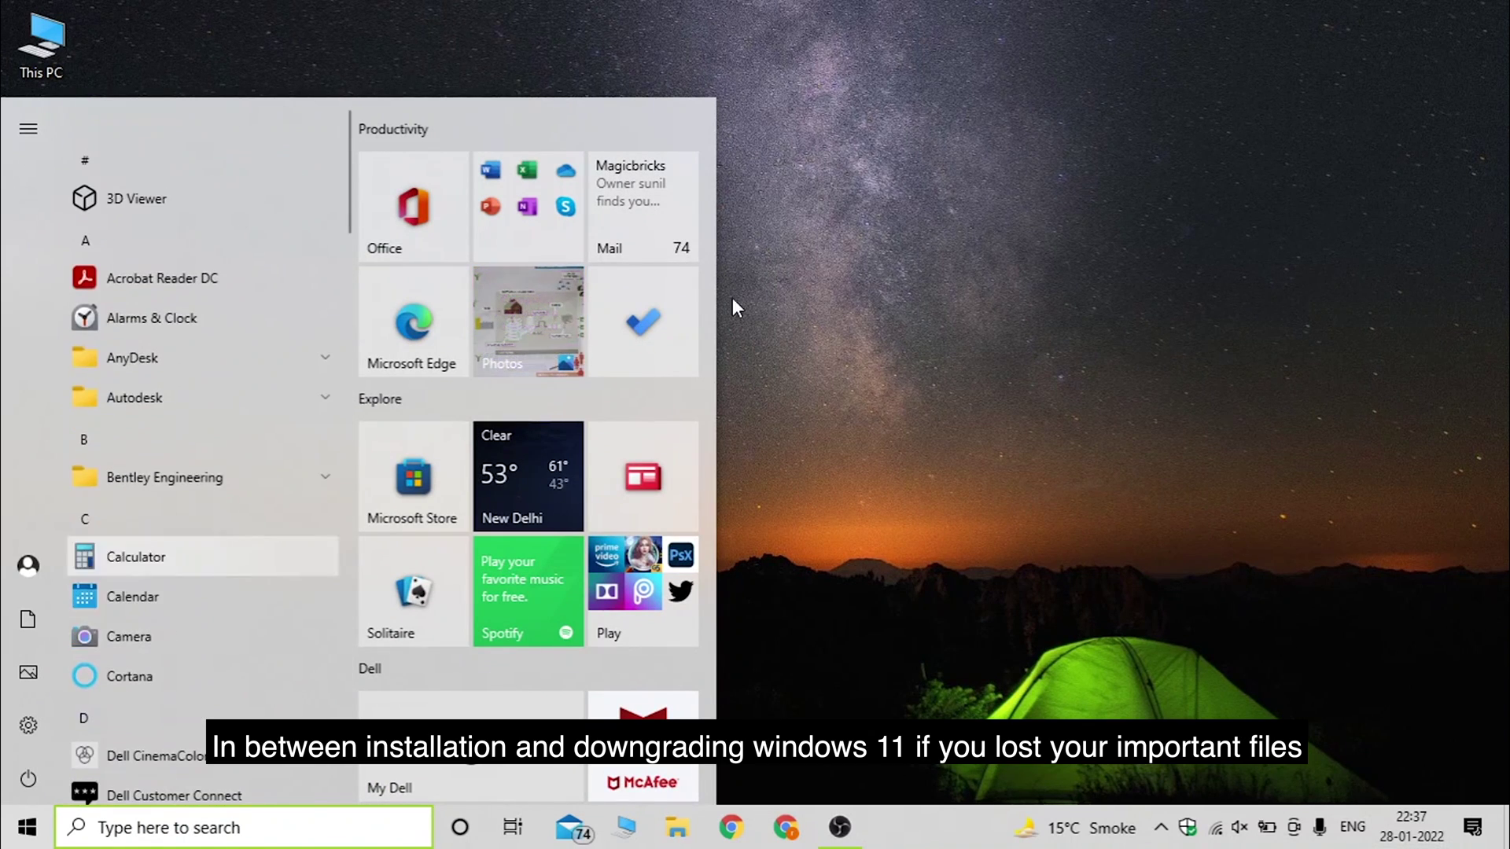
{"action": "left_click", "coordinate": [1343, 71]}
Open This PC and select all its folders and drives, then clear the selection.
{"action": "double_click", "coordinate": [73, 26]}
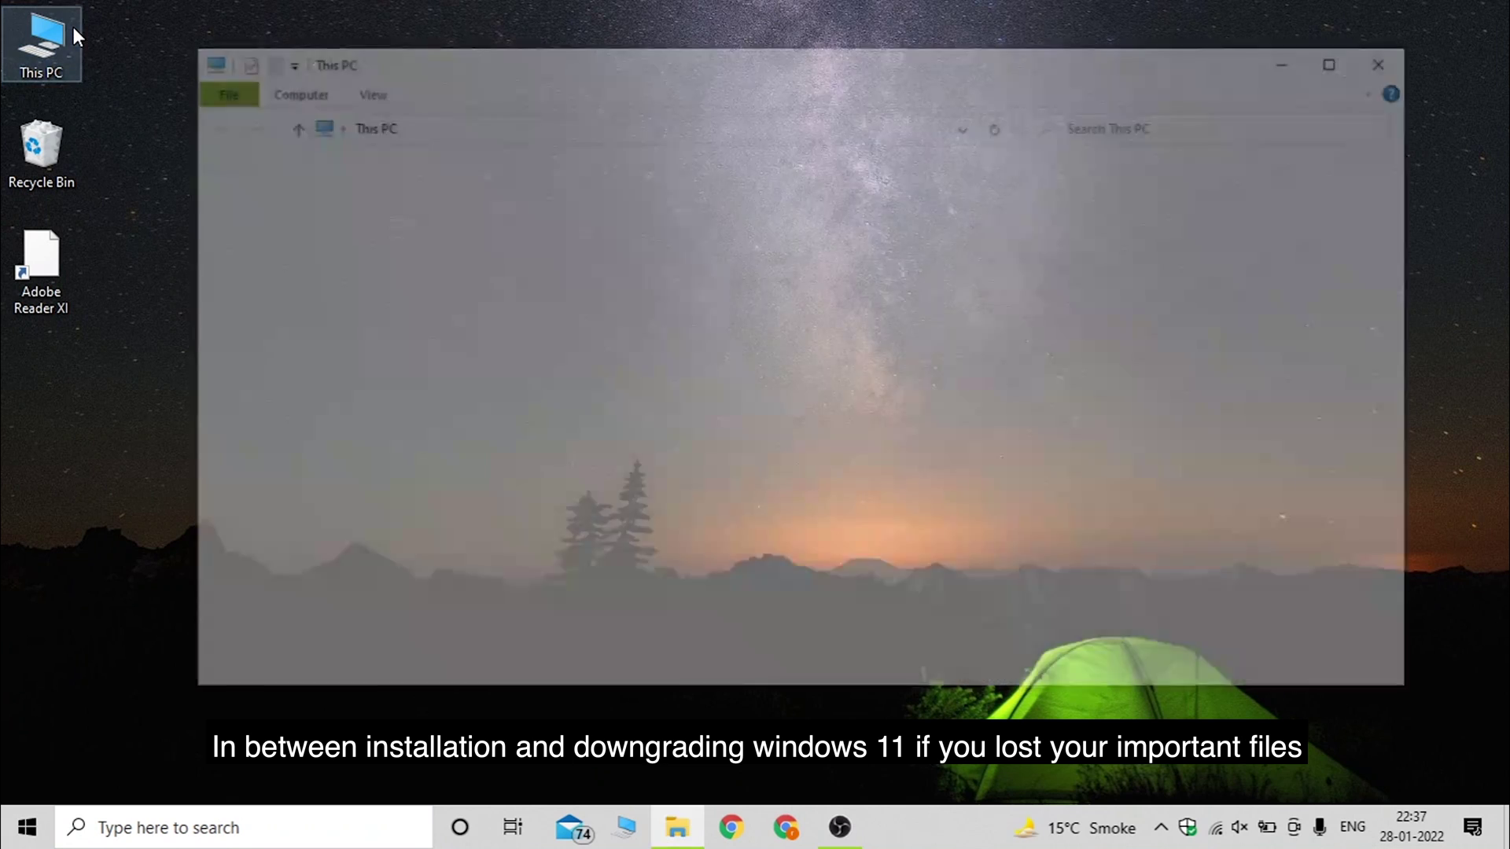
{"action": "left_click_drag", "start_coordinate": [1003, 511], "coordinate": [425, 201]}
{"action": "left_click", "coordinate": [1147, 600]}
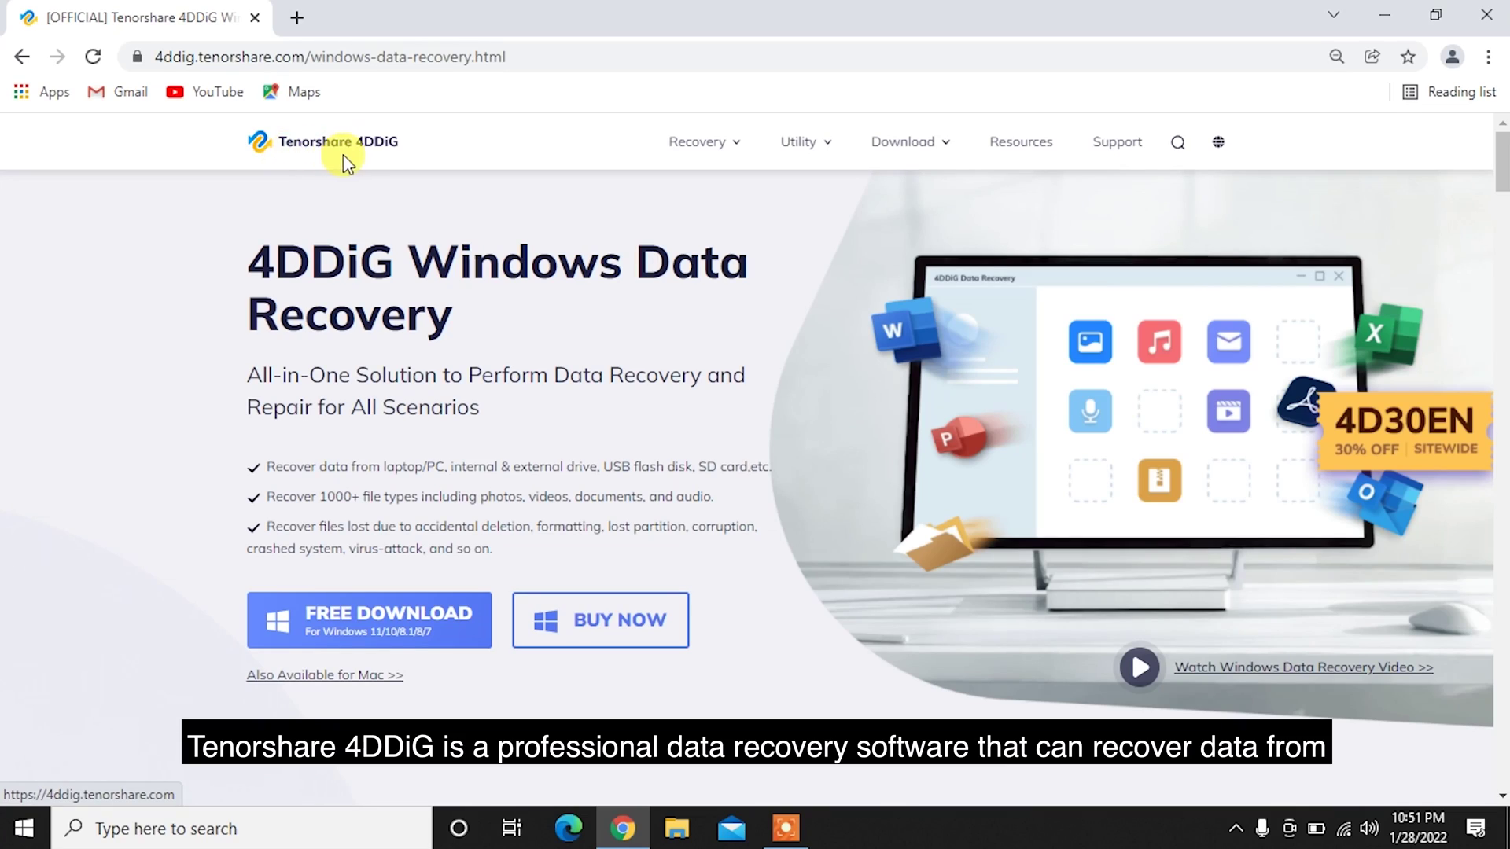
Run the downloaded 4DDiG Windows Data Recovery installer from the Tenorshare page.
{"action": "left_click_drag", "start_coordinate": [303, 271], "coordinate": [477, 316]}
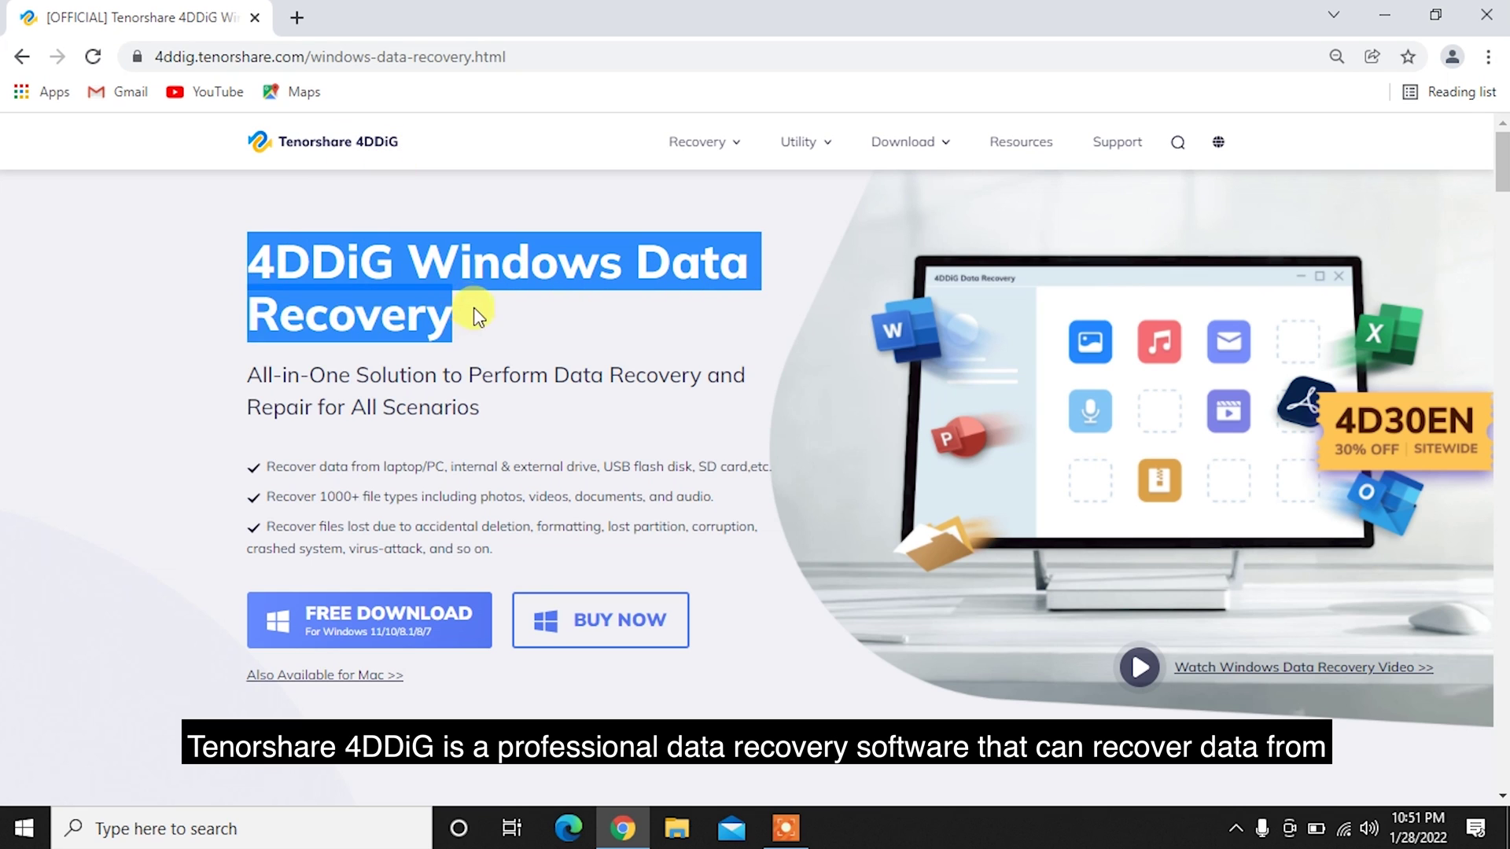
{"action": "left_click", "coordinate": [486, 323]}
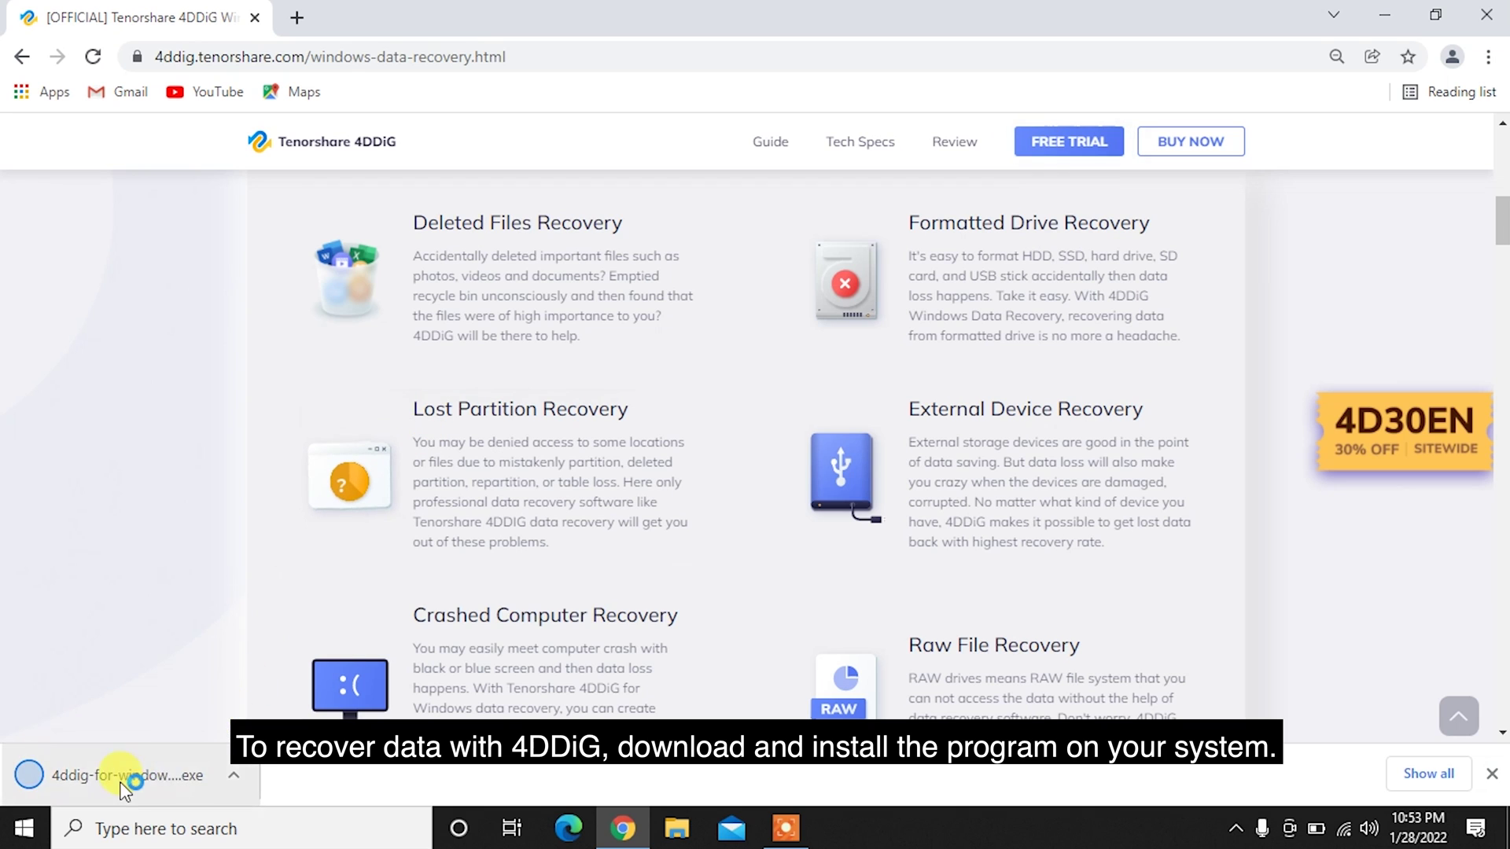
{"action": "left_click", "coordinate": [119, 780]}
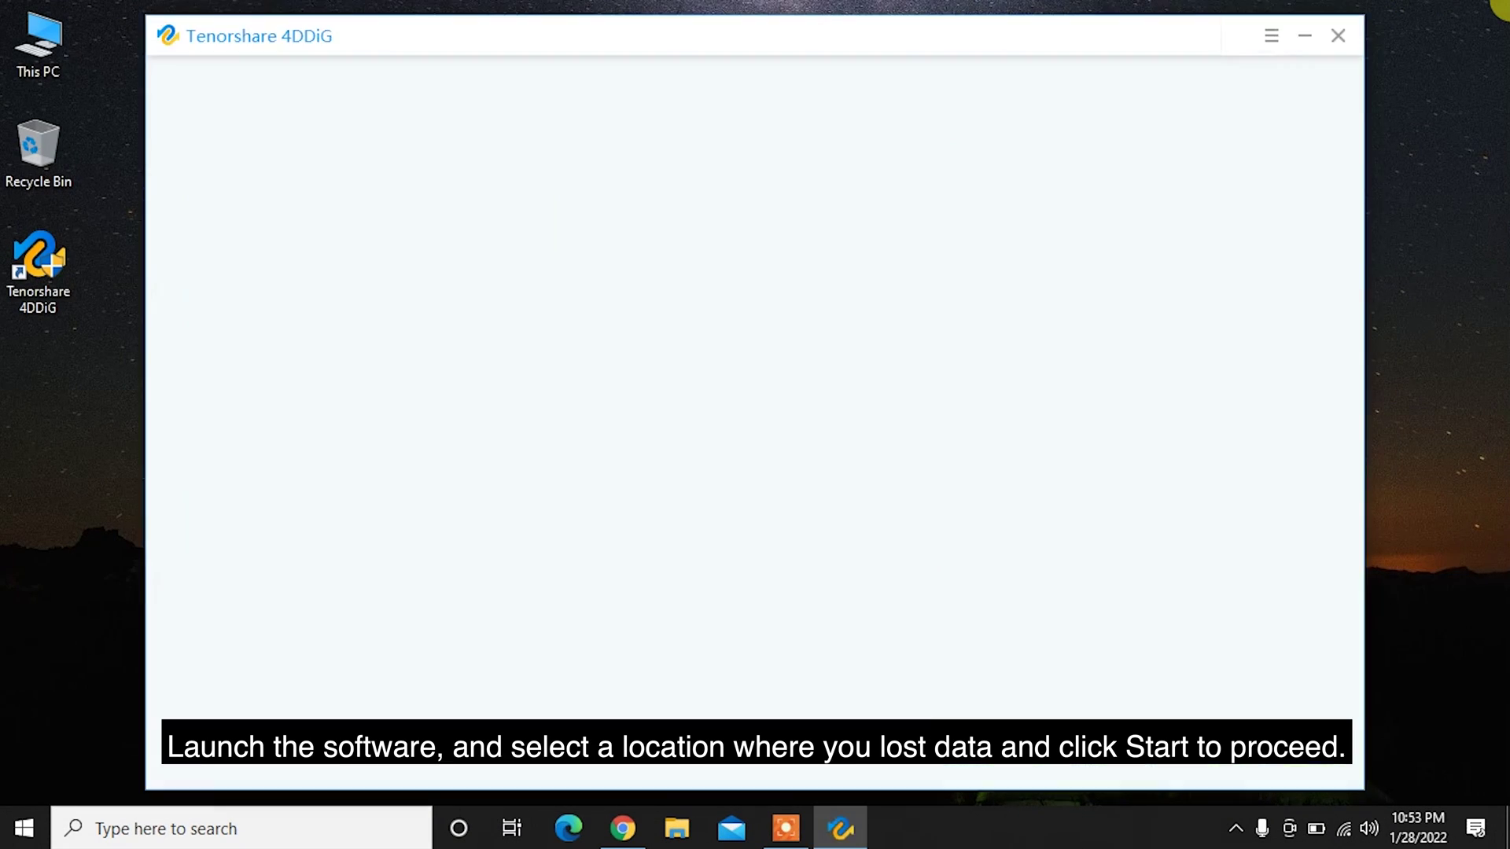
Scan the Desktop folder in 4DDiG with All File Types selected.
{"action": "left_click", "coordinate": [1085, 503]}
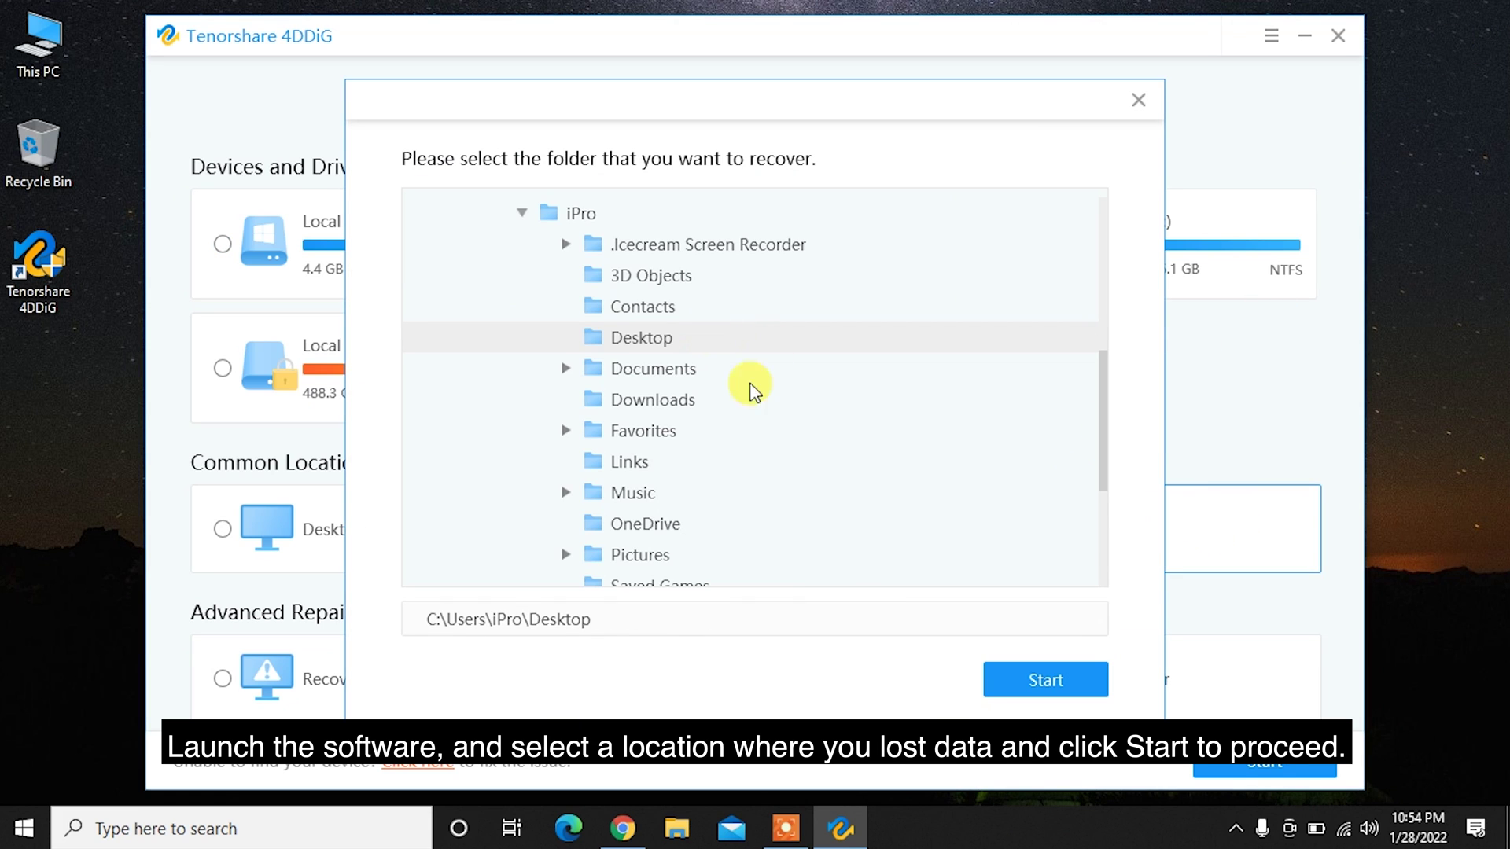
{"action": "left_click", "coordinate": [1045, 678]}
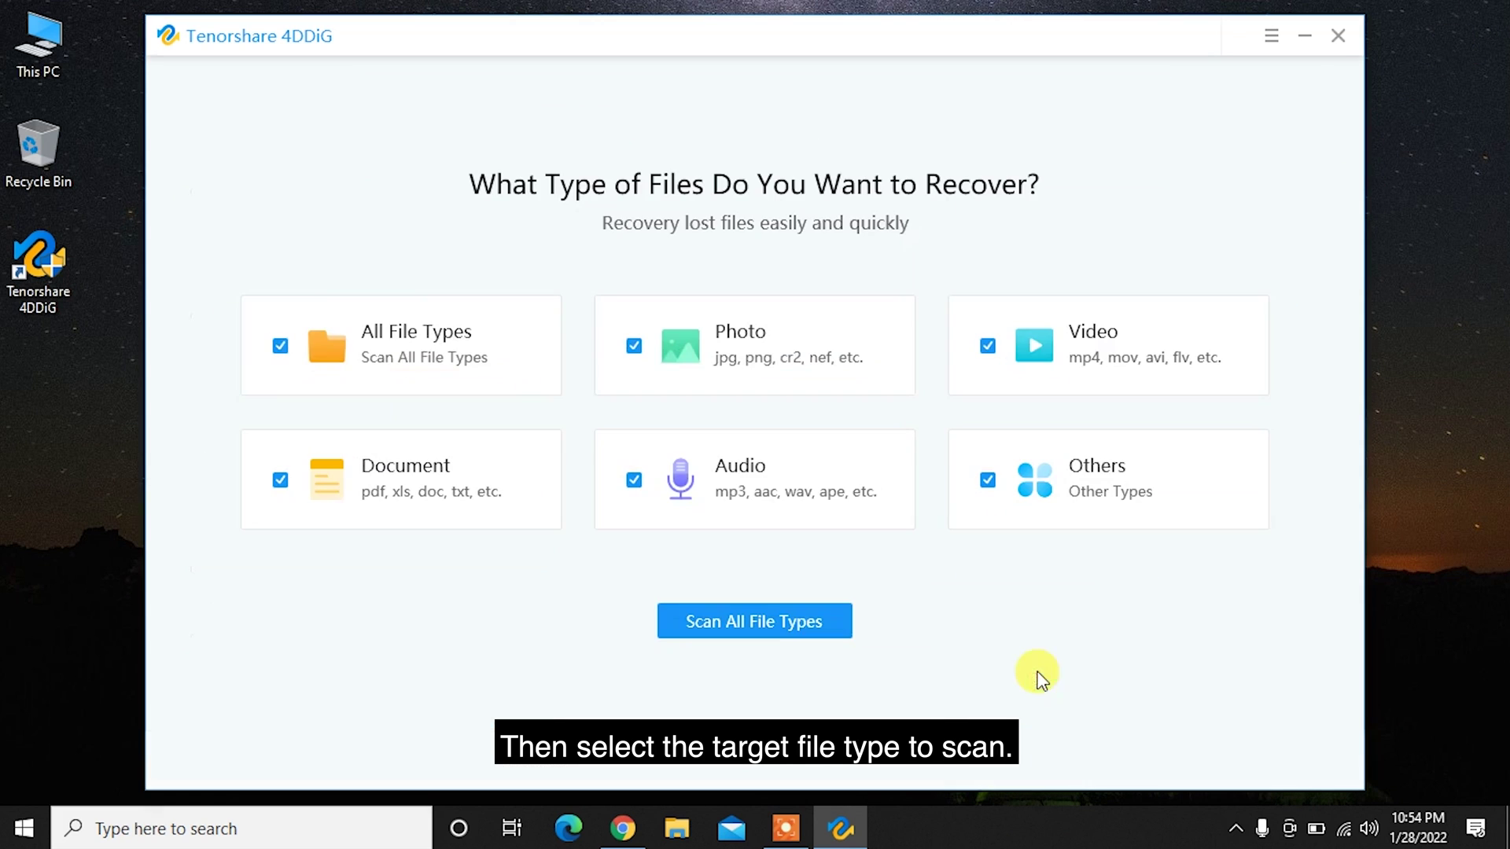
{"action": "left_click", "coordinate": [277, 346]}
{"action": "left_click", "coordinate": [276, 344]}
{"action": "left_click", "coordinate": [733, 618]}
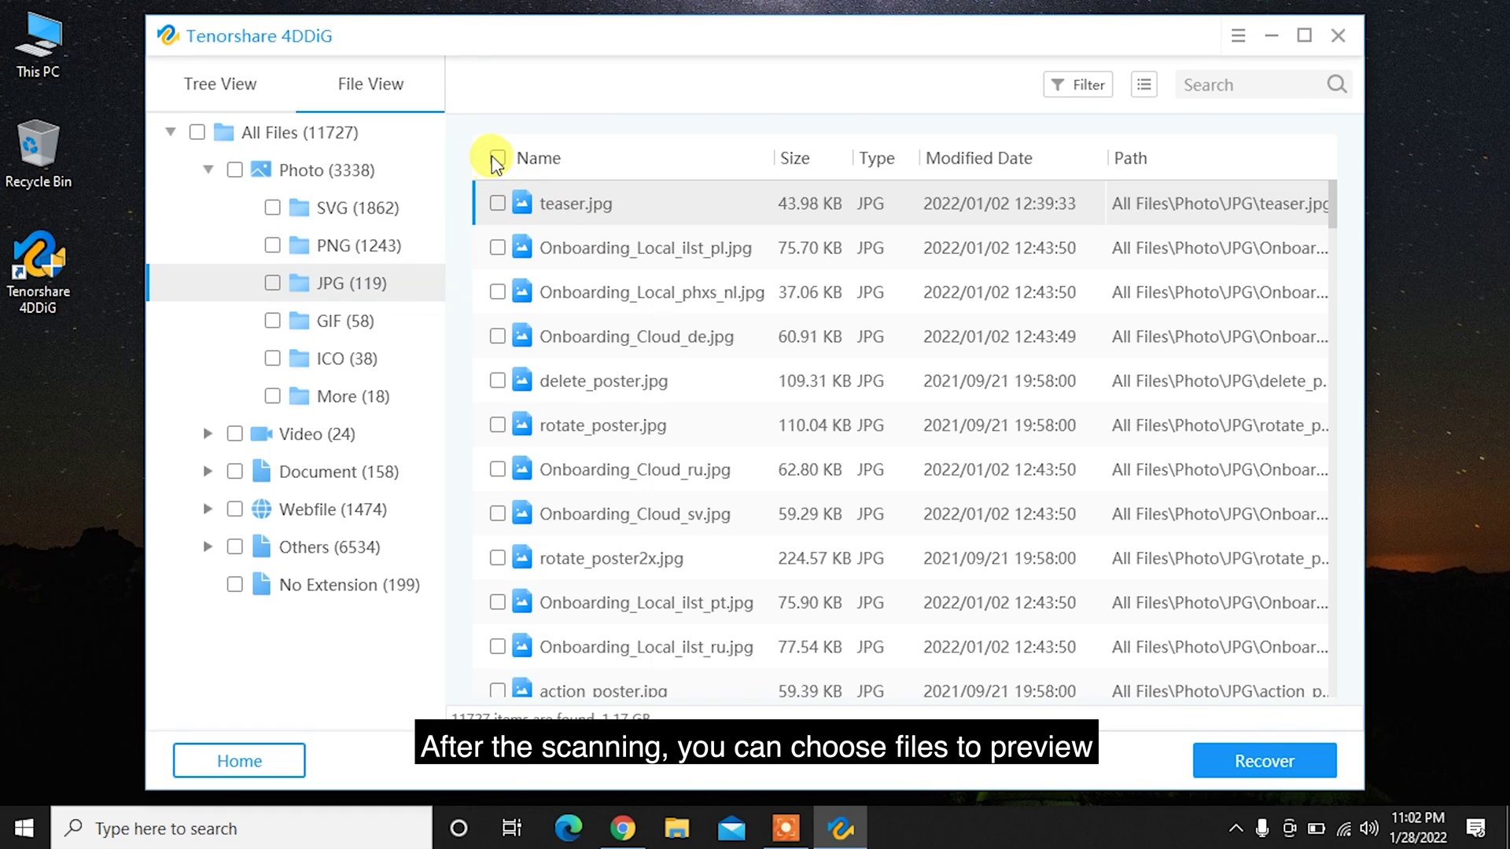
Recover all 119 found JPG files to the Desktop.
{"action": "left_click", "coordinate": [497, 159]}
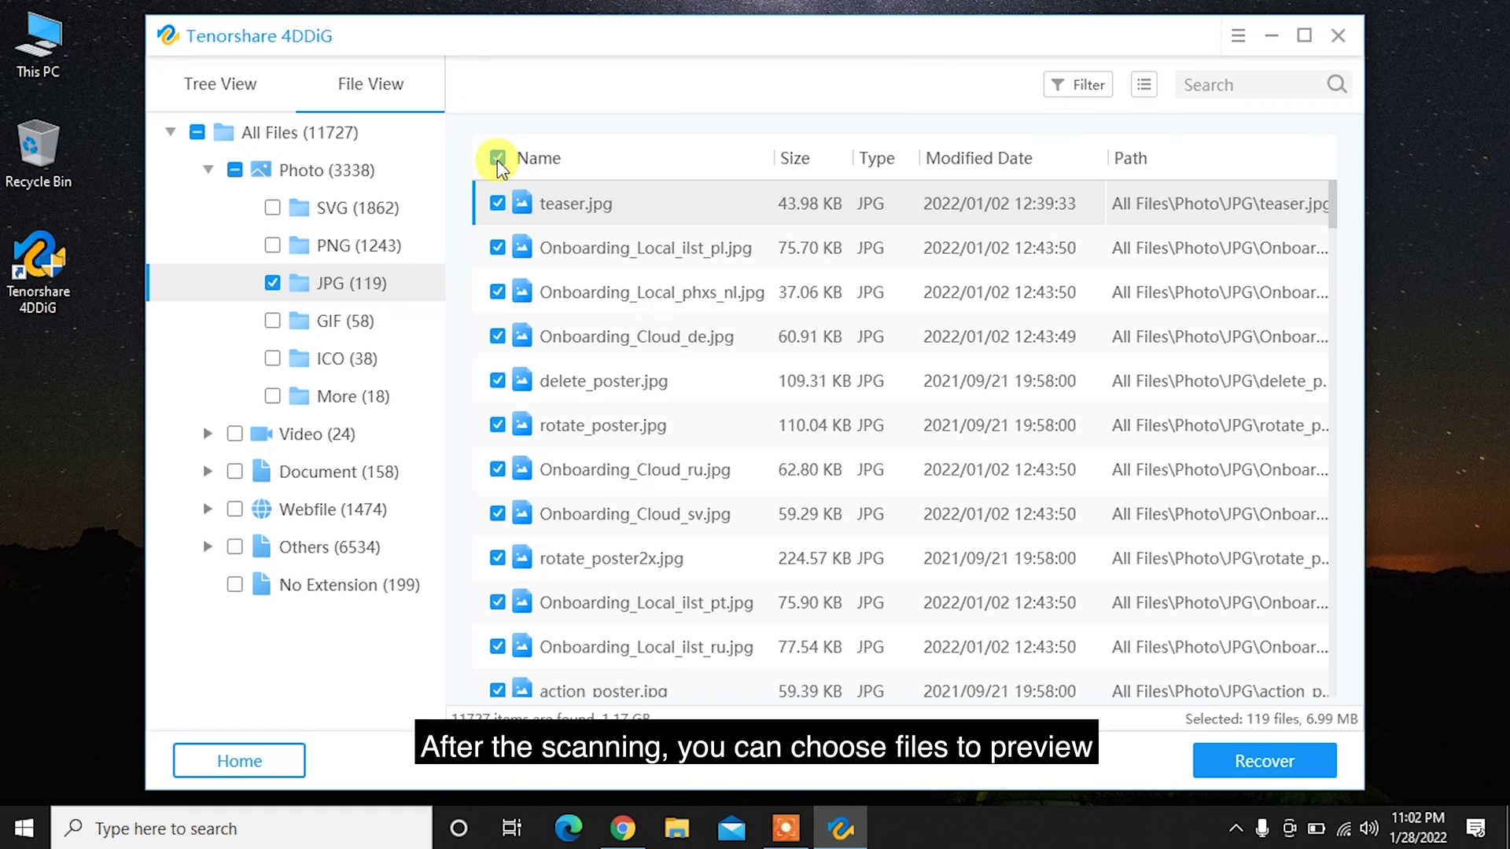
{"action": "left_click", "coordinate": [1266, 761]}
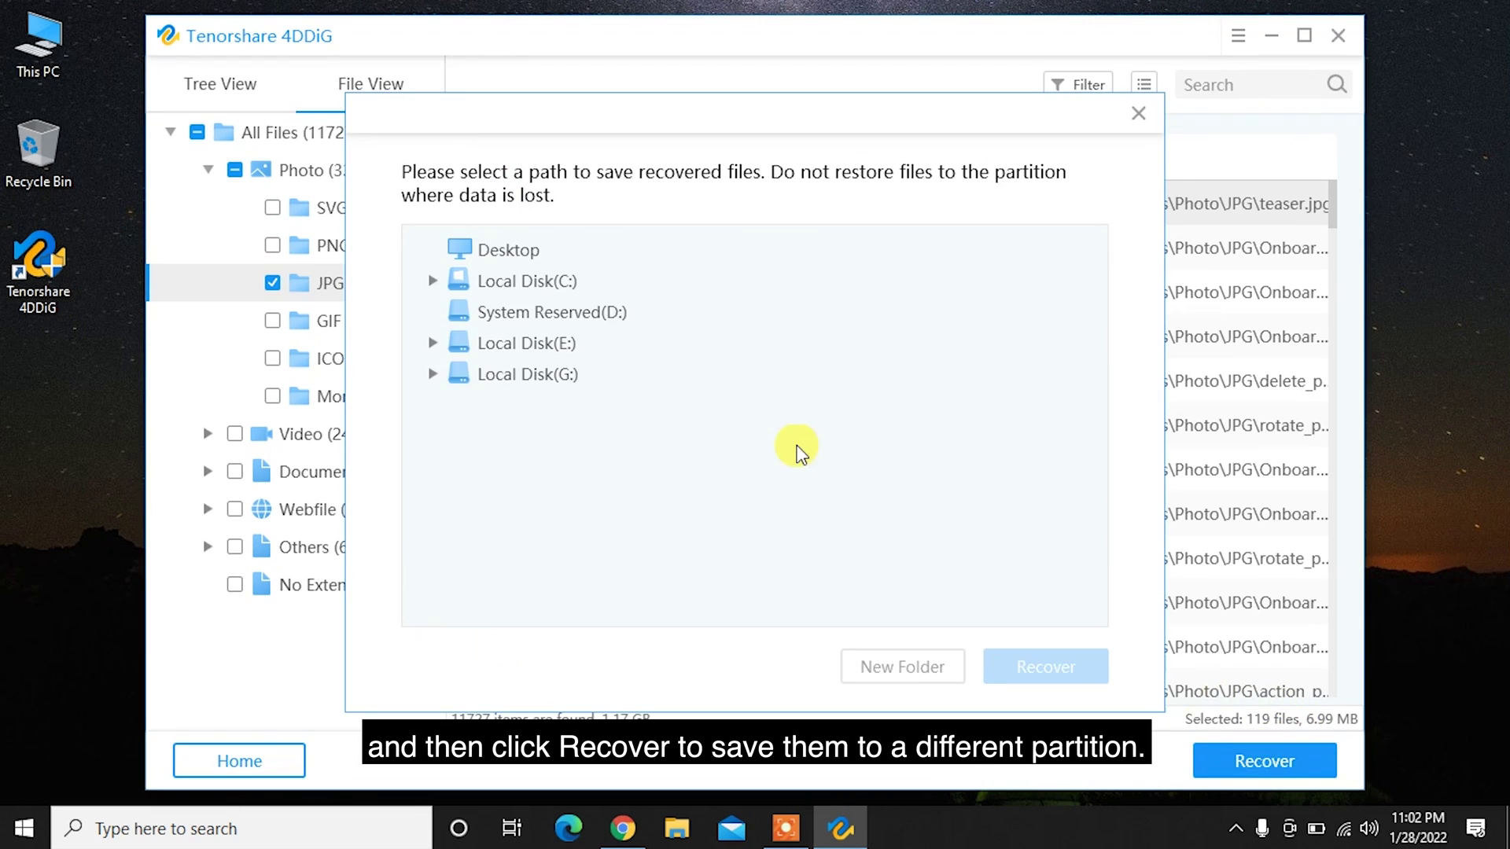
{"action": "left_click", "coordinate": [507, 252]}
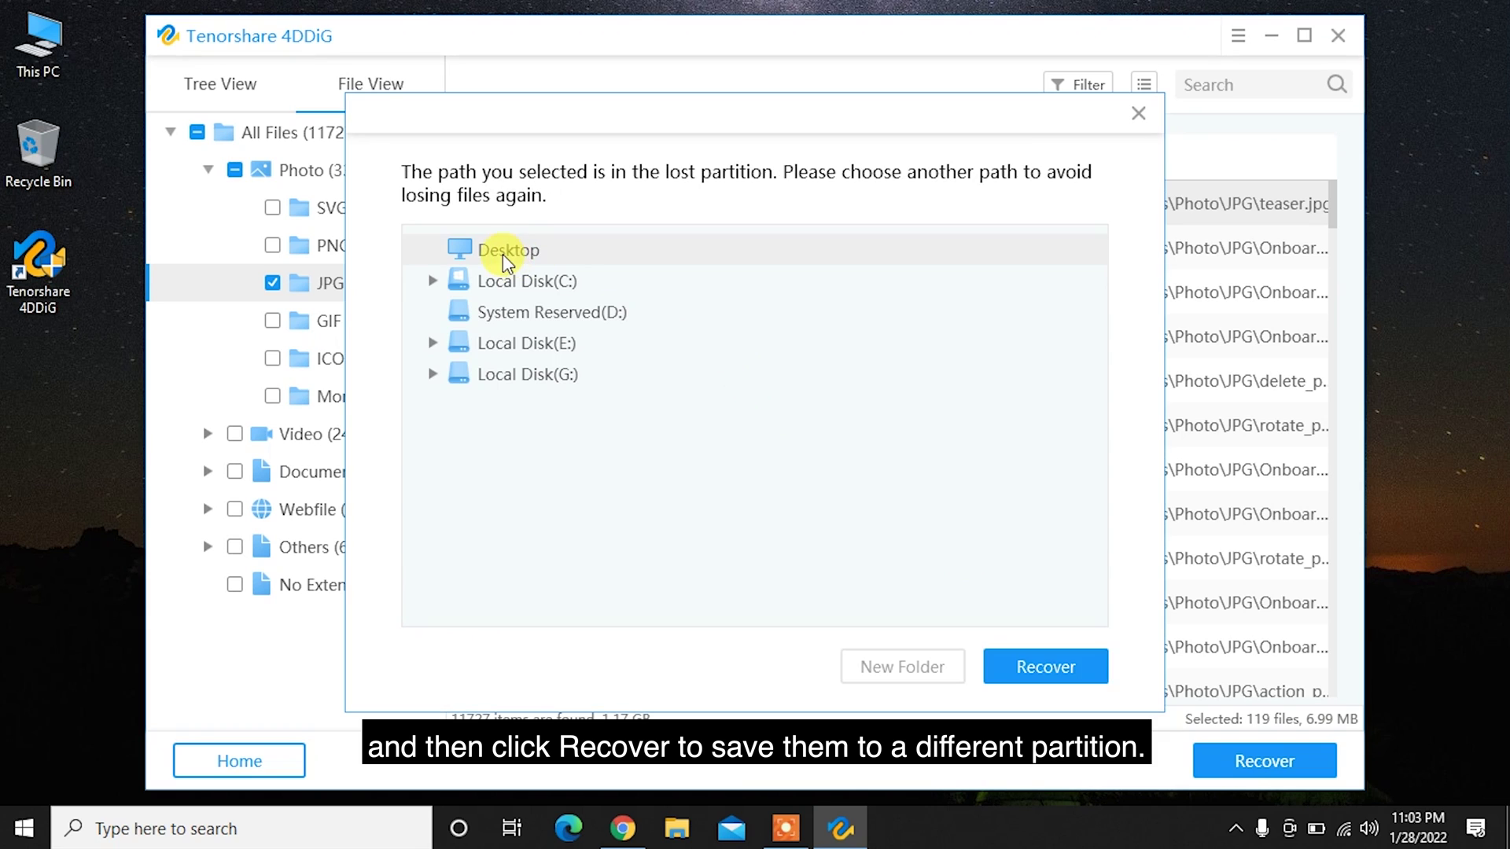
{"action": "left_click", "coordinate": [1039, 665]}
{"action": "left_click", "coordinate": [918, 473]}
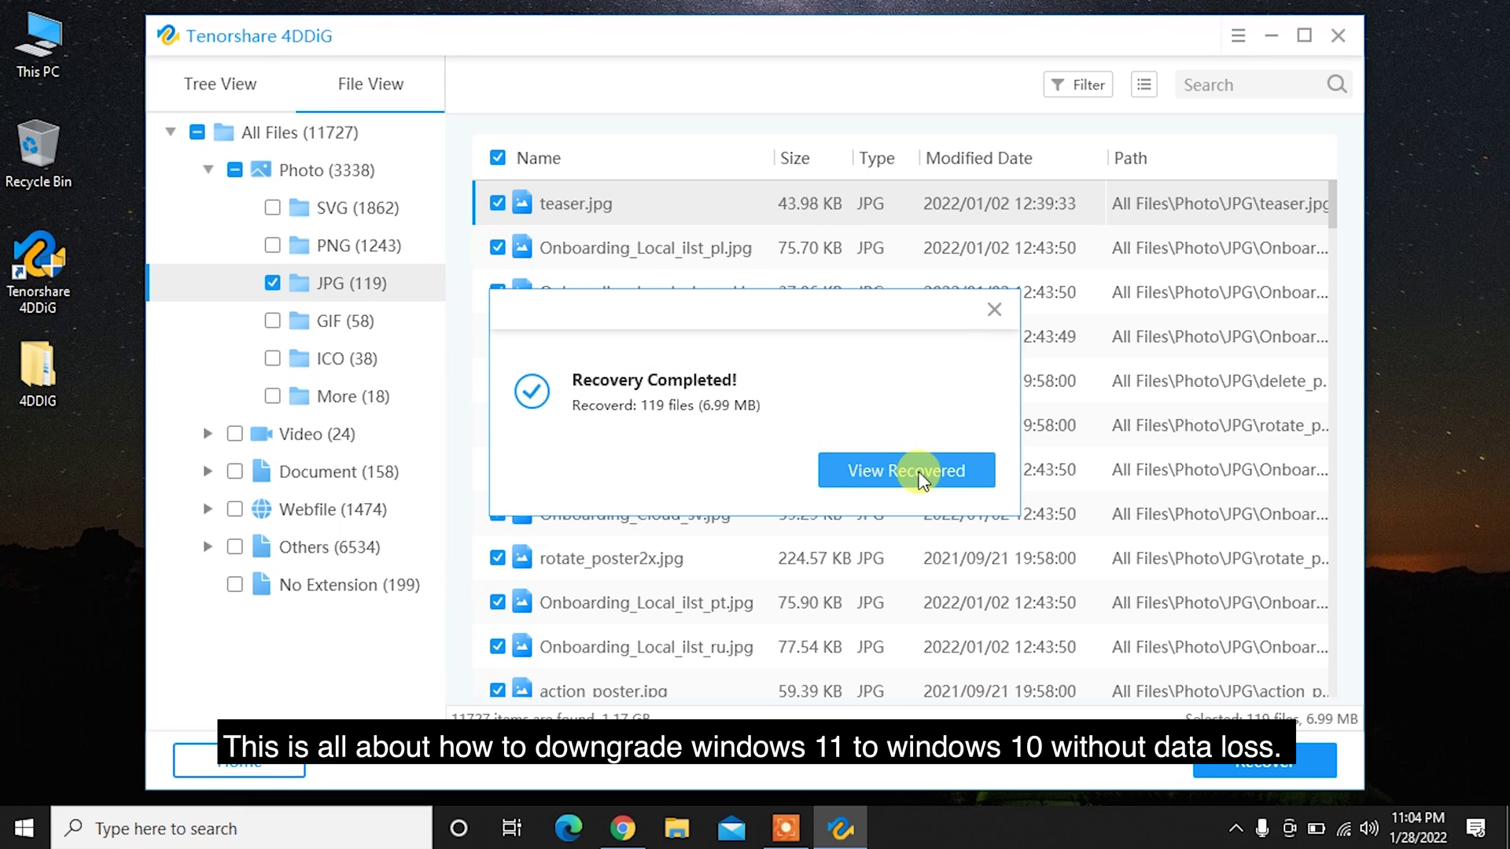
View the recovered photos in the 4DDIG folder, then close the folder window.
{"action": "left_click", "coordinate": [918, 472]}
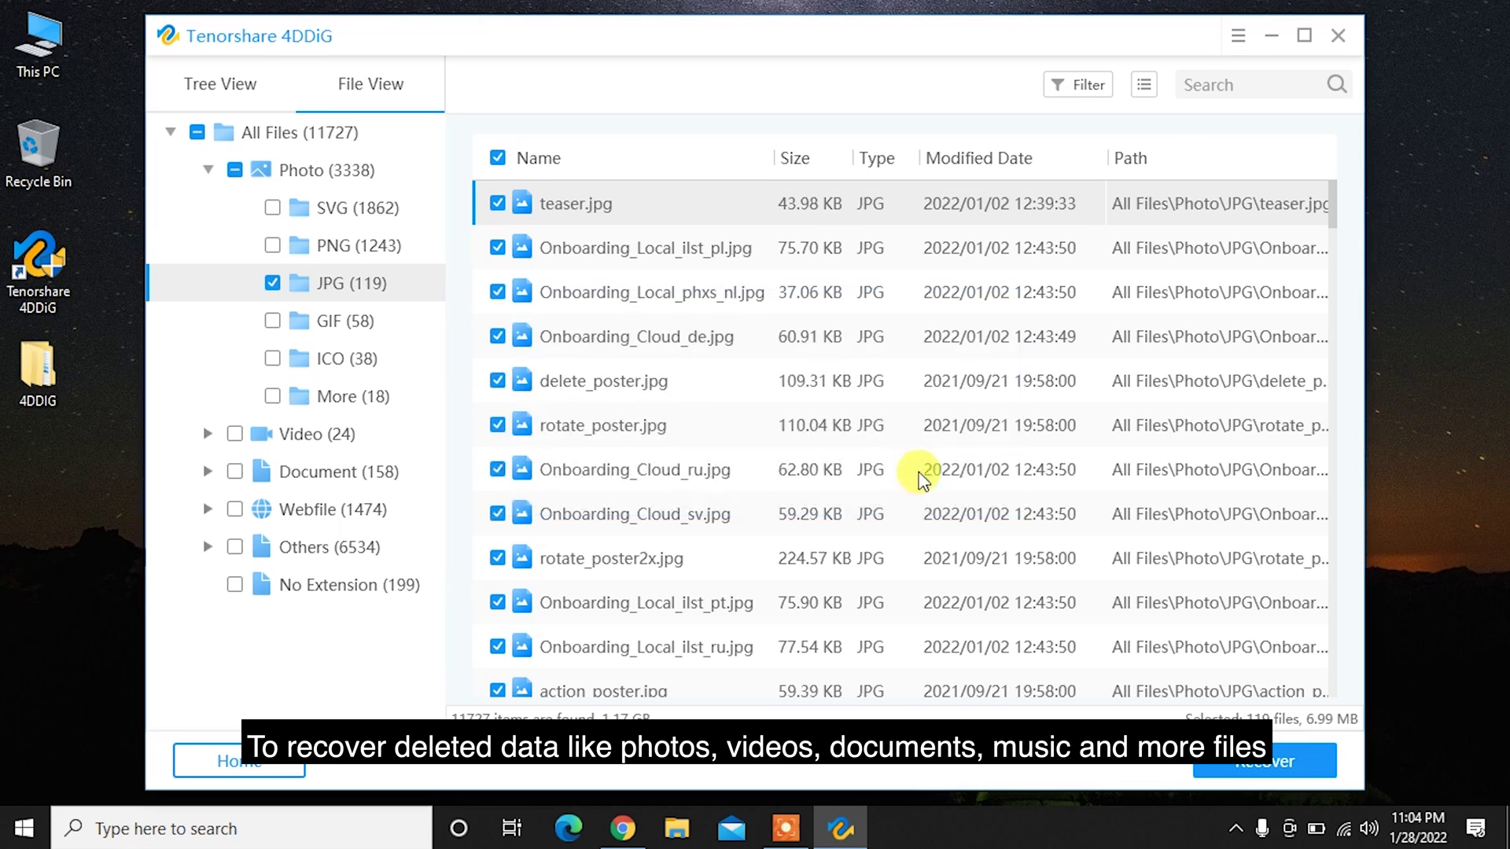
{"action": "left_click", "coordinate": [1273, 47]}
{"action": "scroll", "coordinate": [866, 347], "scroll_direction": "down", "scroll_amount": 5}
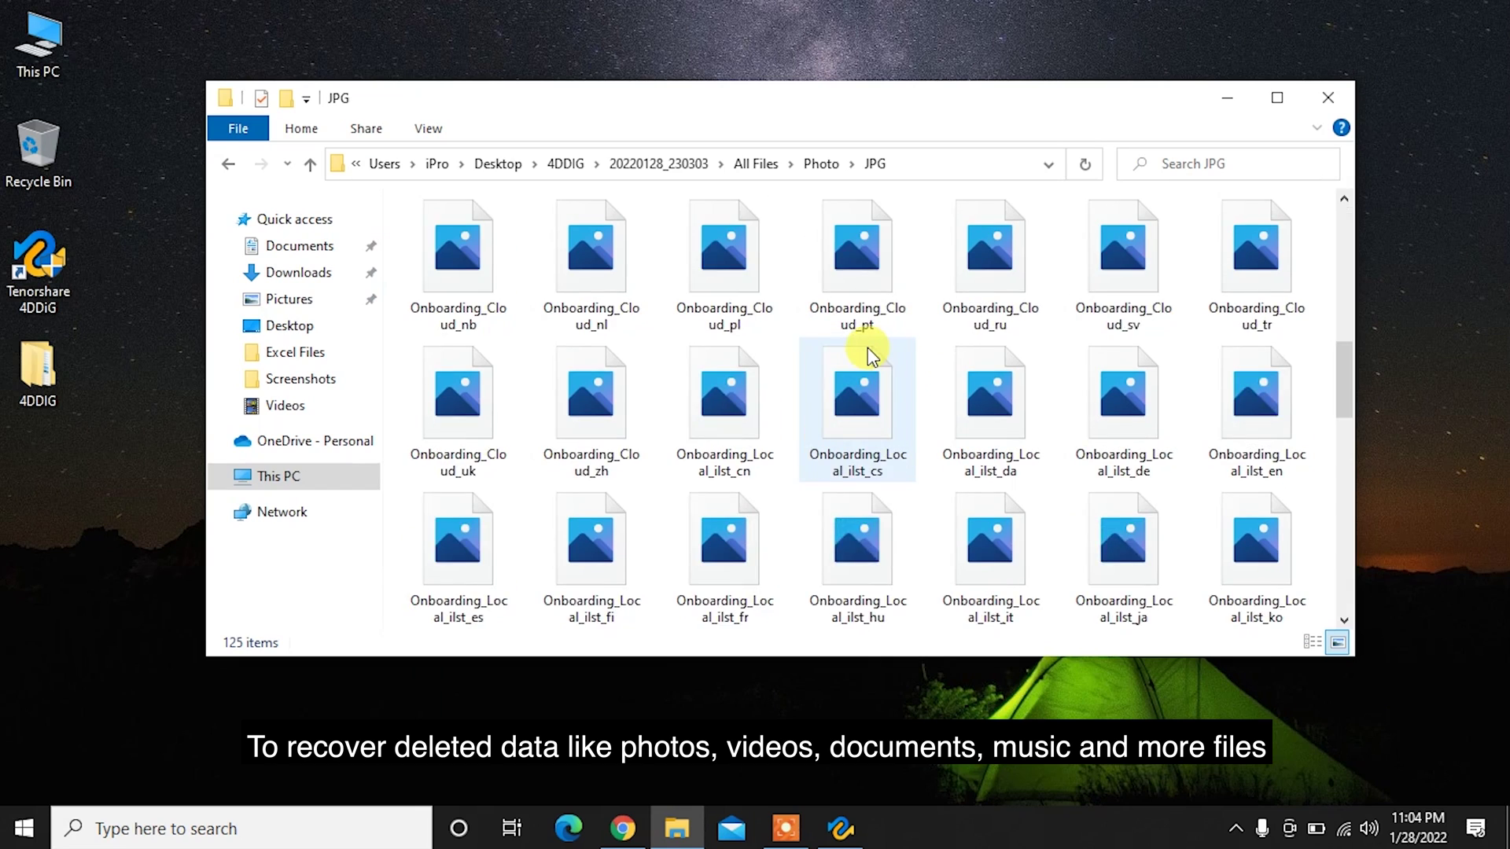
{"action": "scroll", "coordinate": [867, 347], "scroll_direction": "down", "scroll_amount": 10}
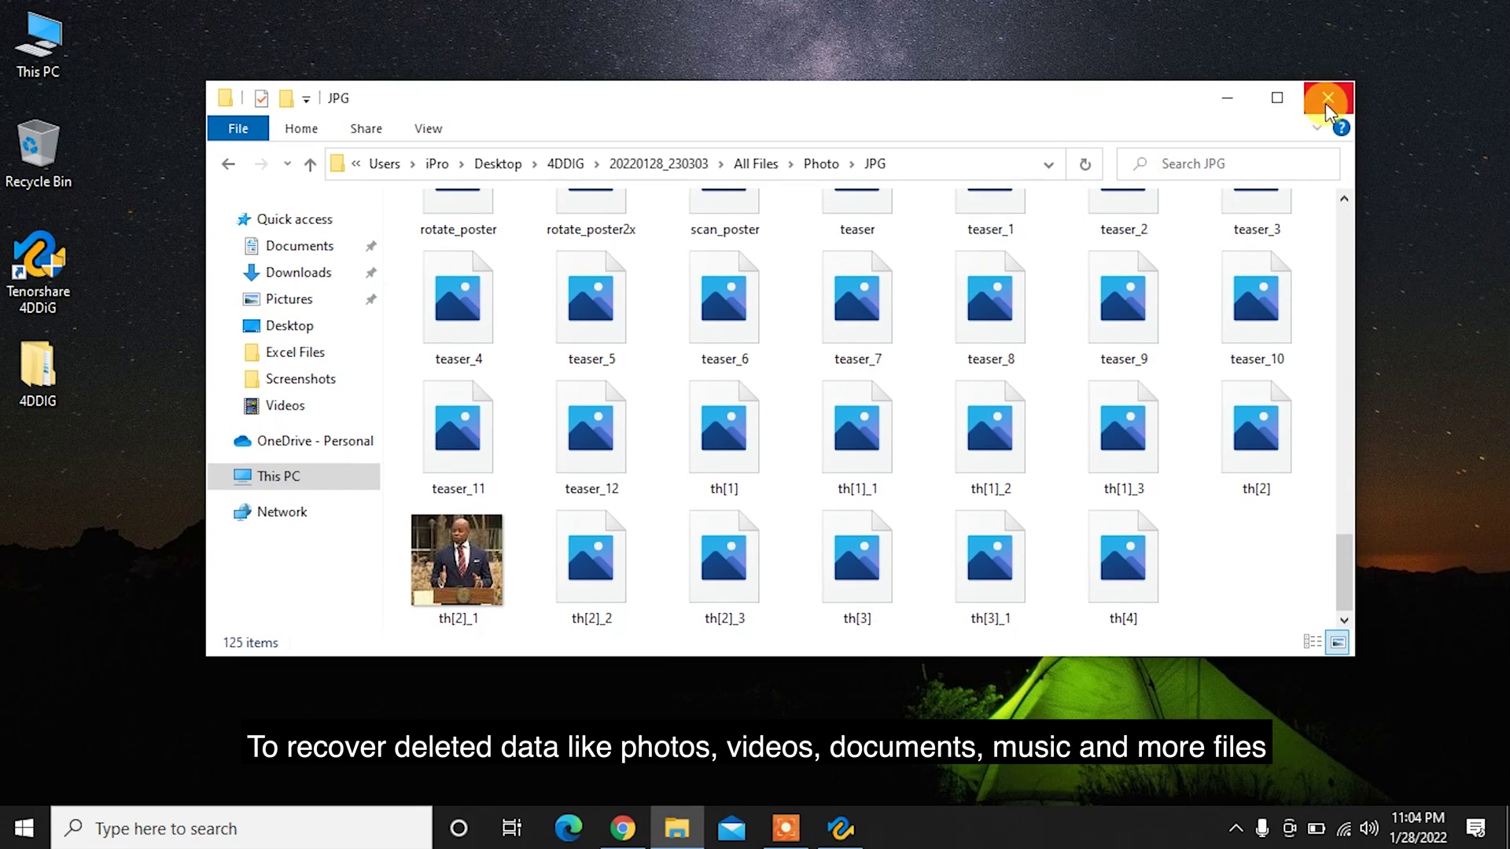
{"action": "left_click", "coordinate": [1325, 102]}
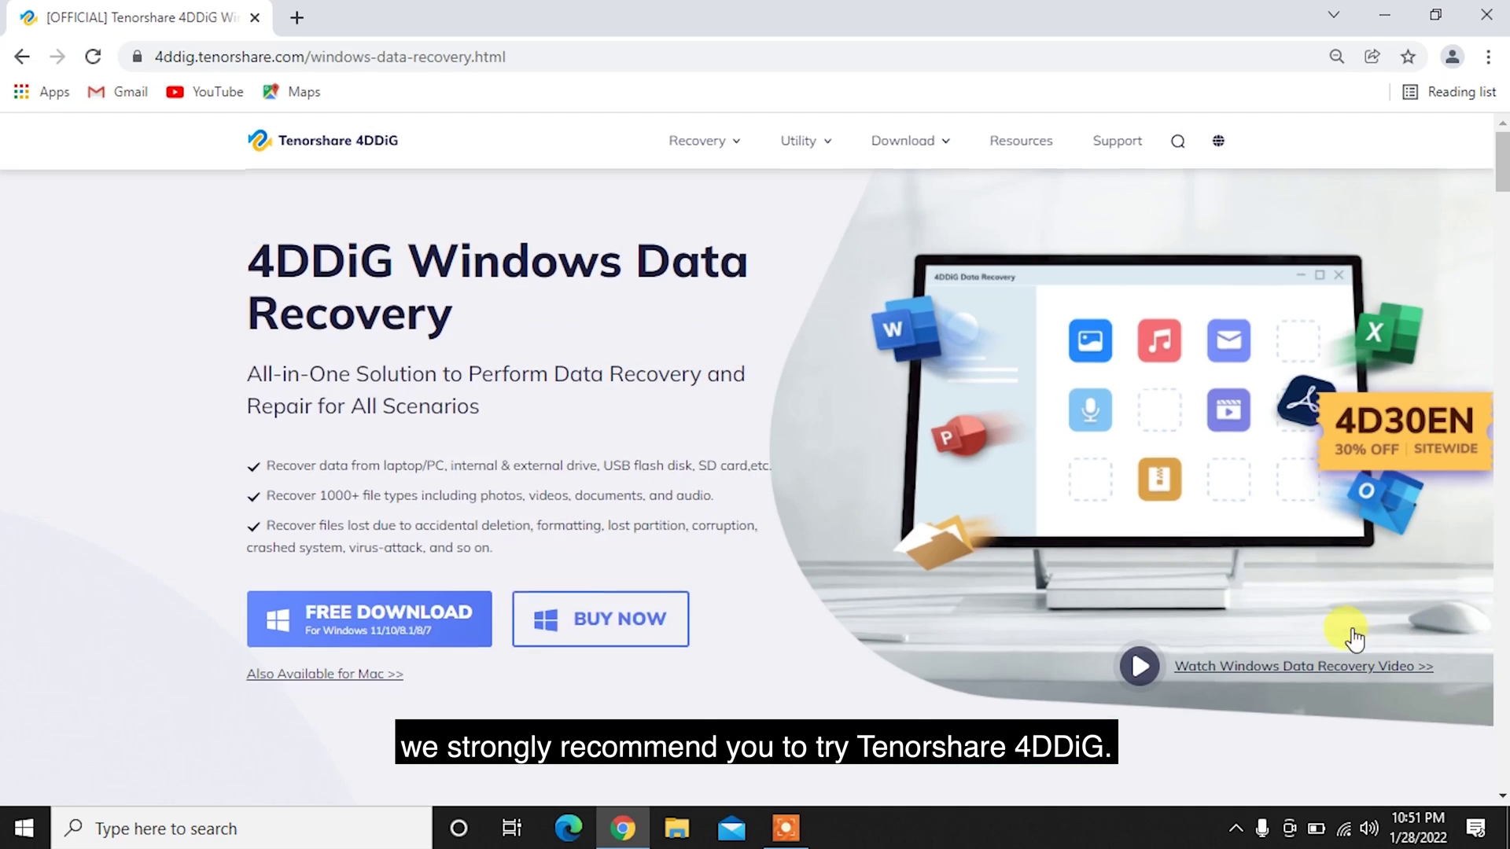
{"action": "scroll", "coordinate": [1349, 631], "scroll_direction": "down", "scroll_amount": 12}
{"action": "scroll", "coordinate": [1343, 634], "scroll_direction": "down", "scroll_amount": 12}
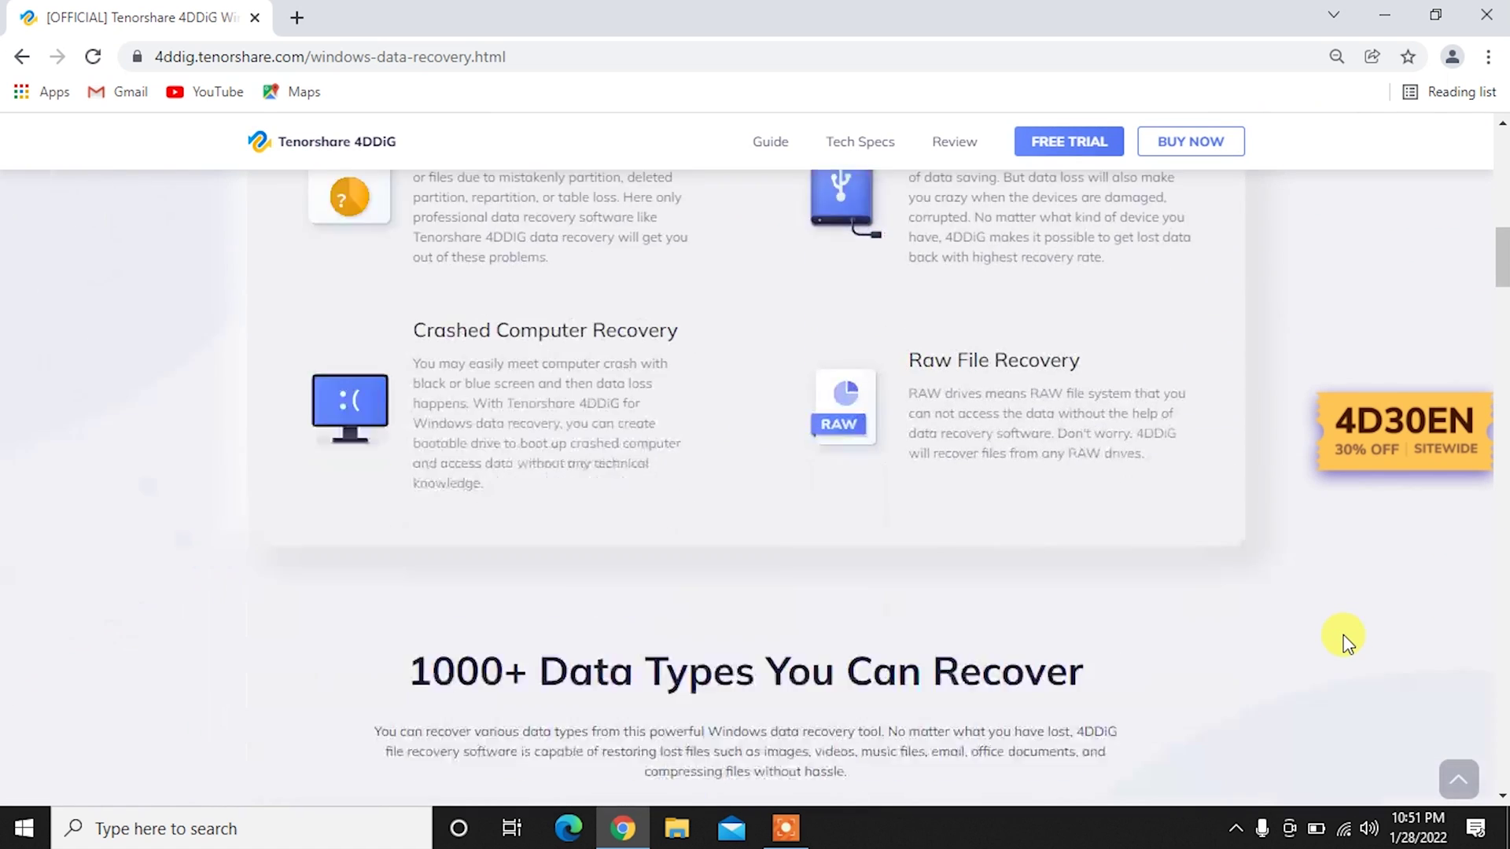
{"action": "scroll", "coordinate": [1343, 641], "scroll_direction": "down", "scroll_amount": 14}
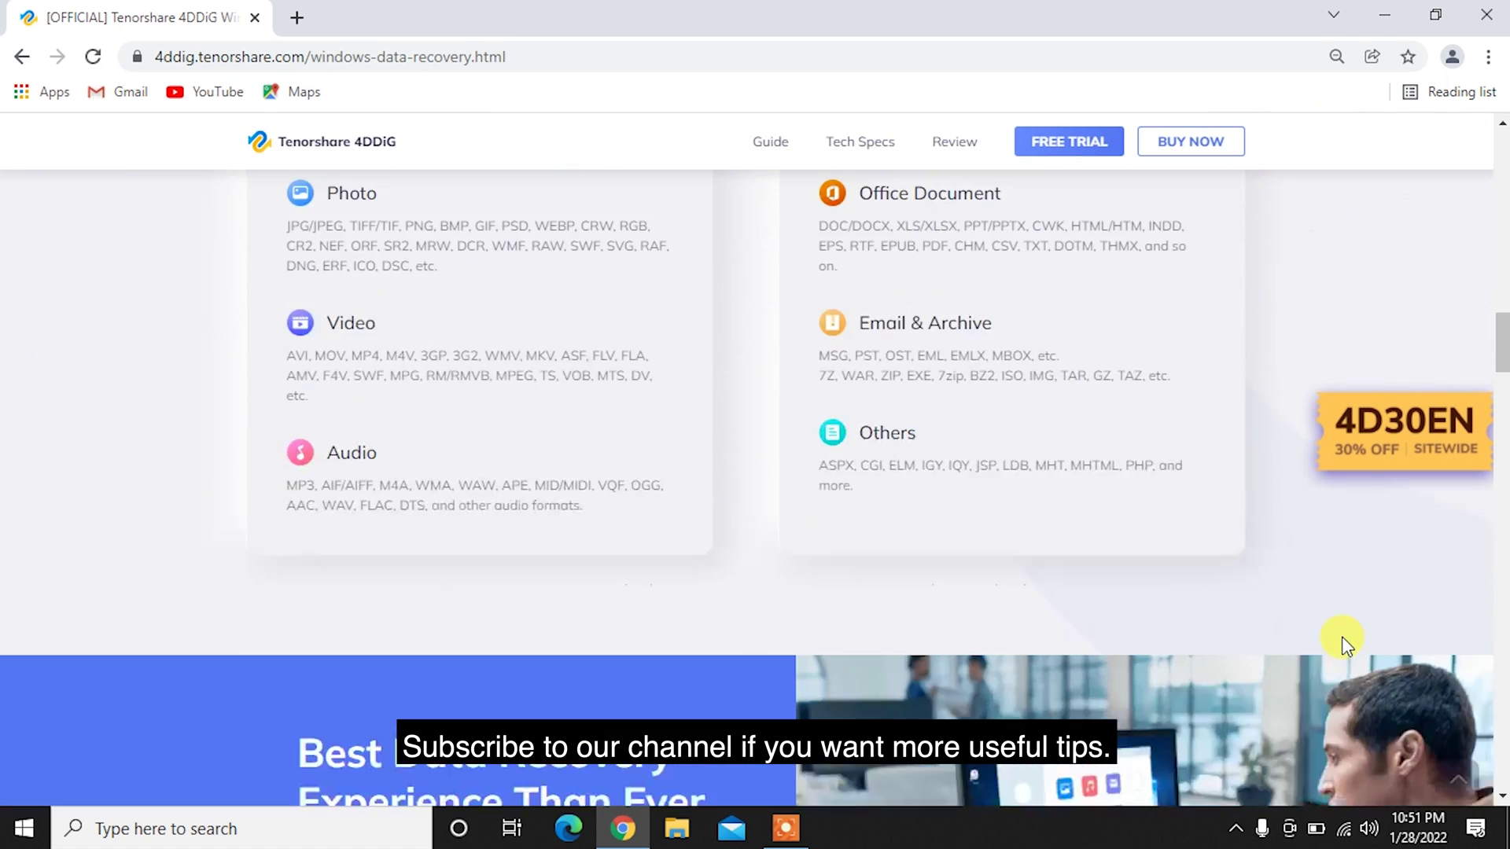
{"action": "scroll", "coordinate": [1341, 637], "scroll_direction": "down", "scroll_amount": 9}
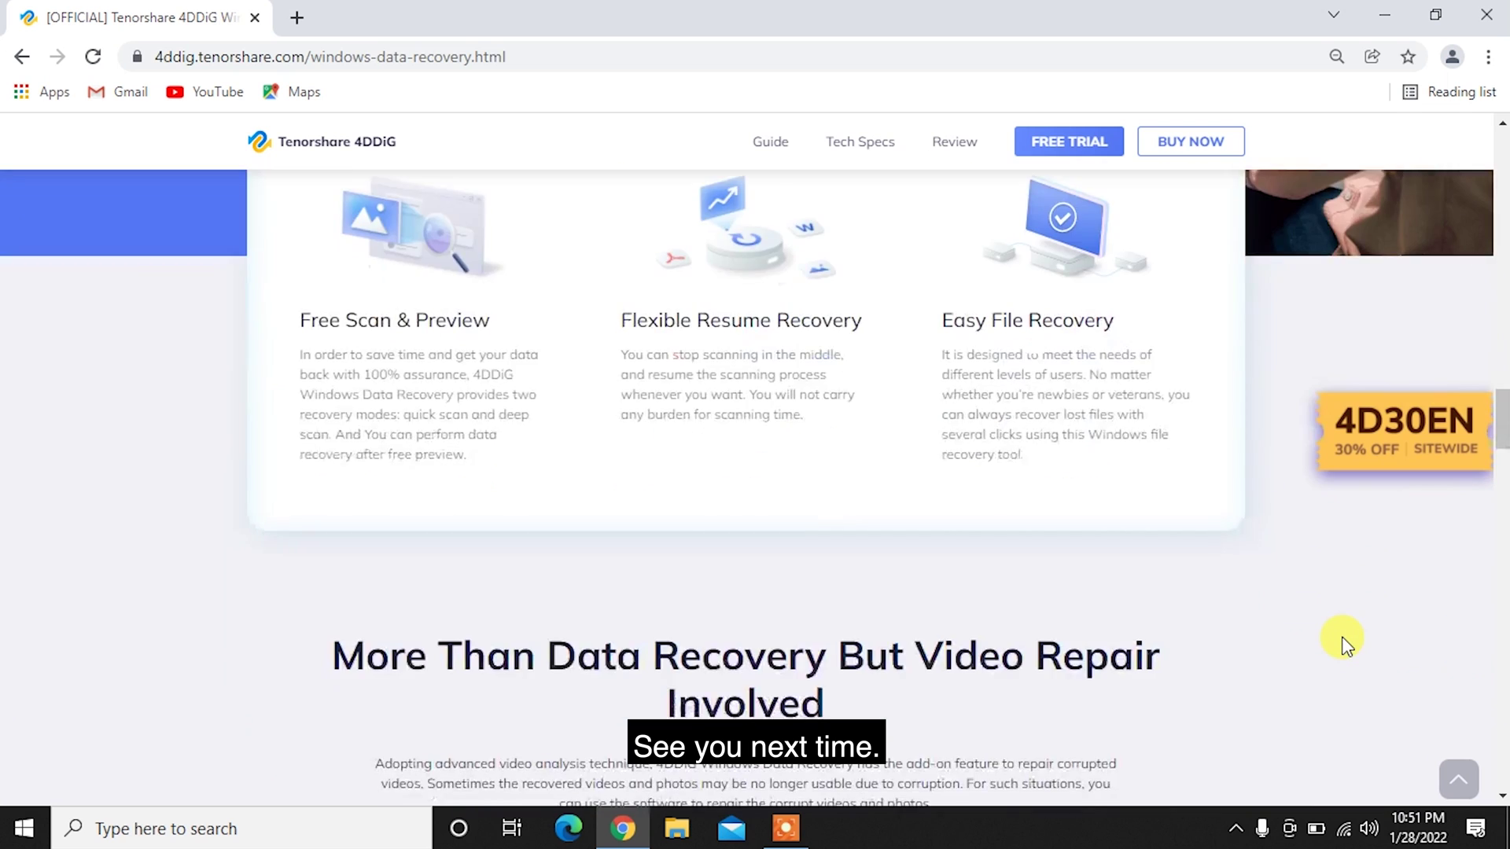